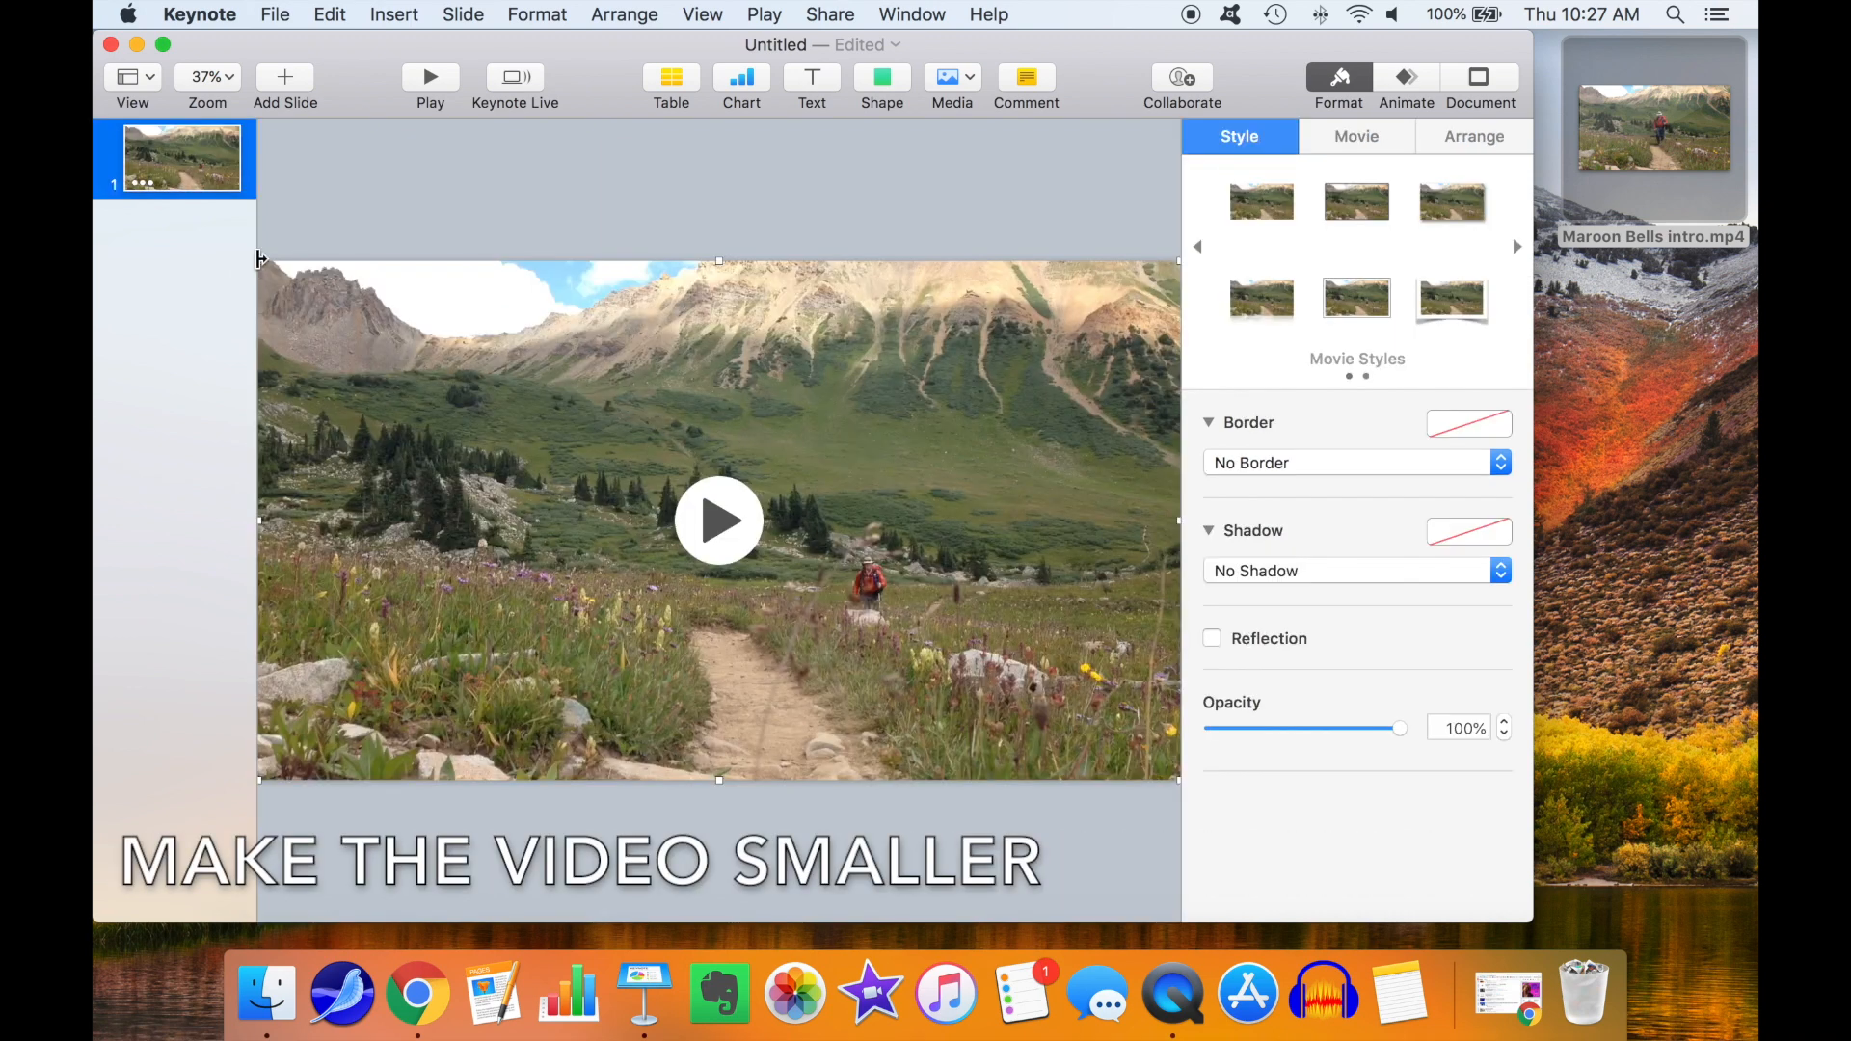
Step: Shrink the movie to a bit over half the slide's width and move it to the middle of the slide
left_click_drag(261, 262, 660, 485)
left_click_drag(985, 573, 819, 471)
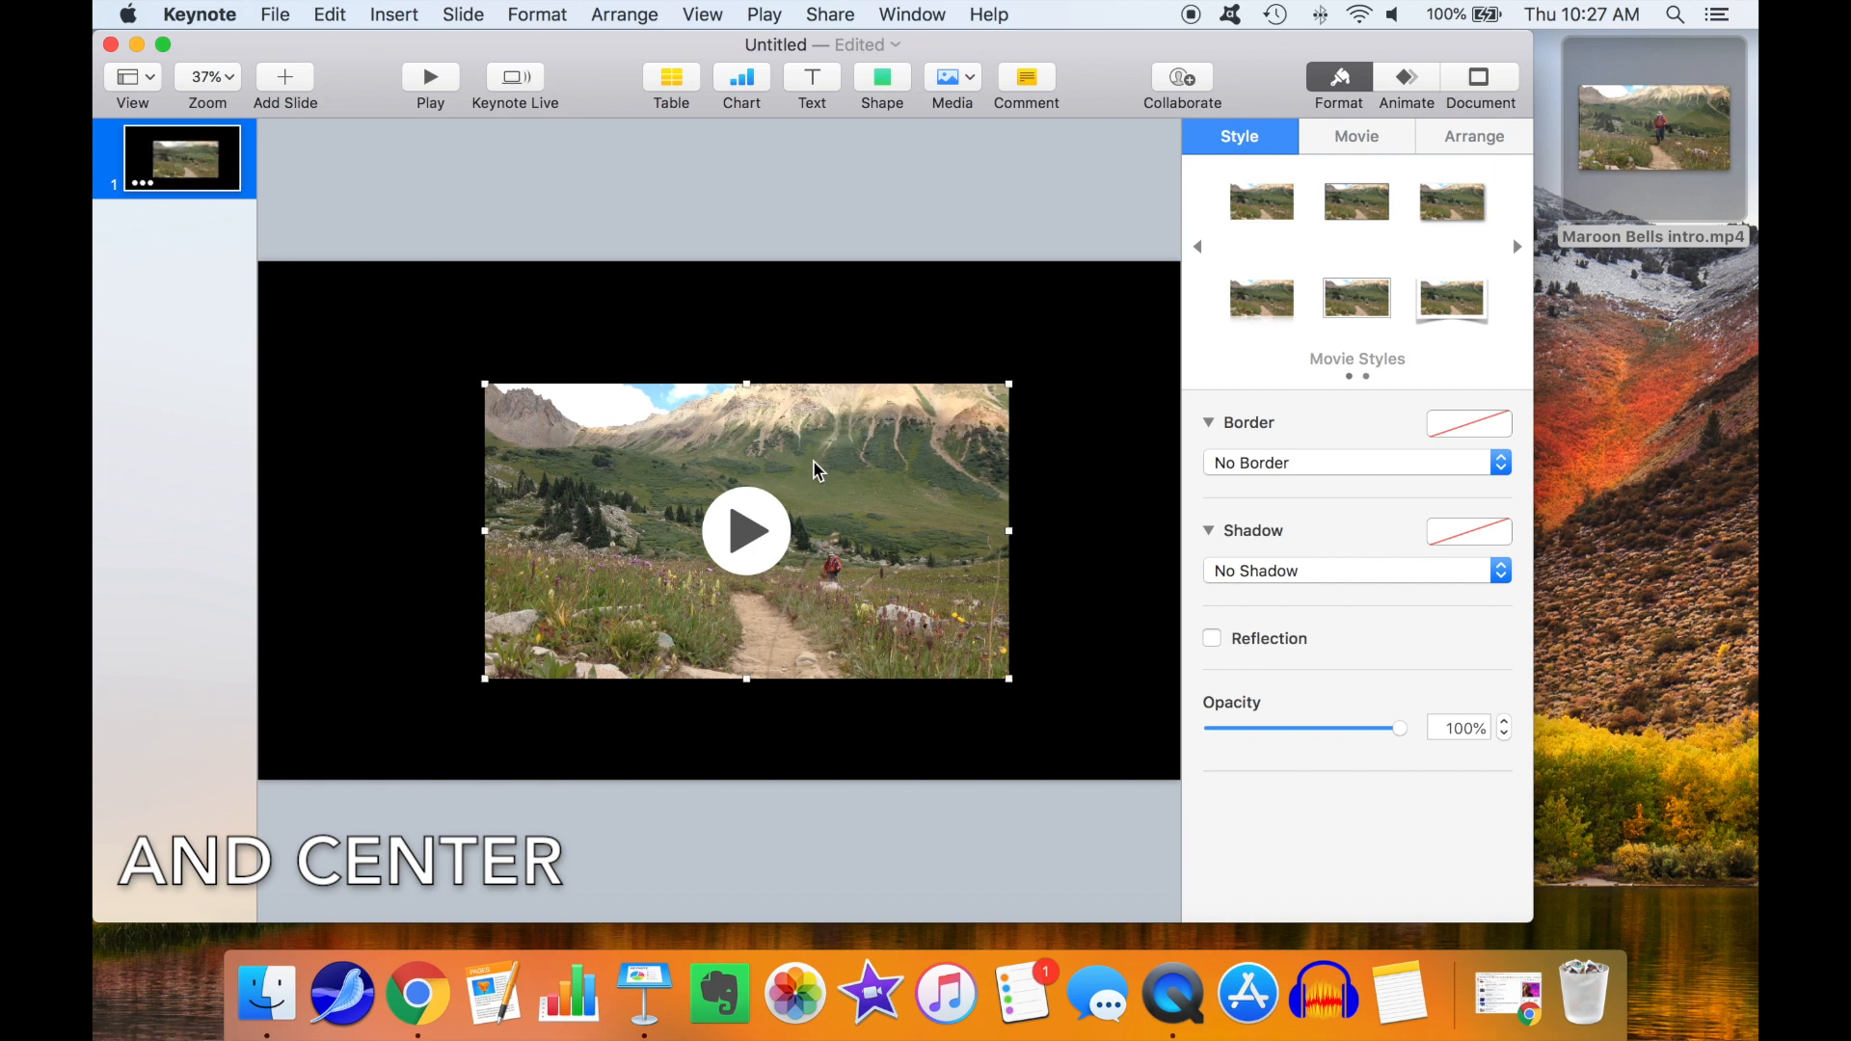
Step: Add a Scale action to the movie and set its scale to 200%
left_click(1414, 84)
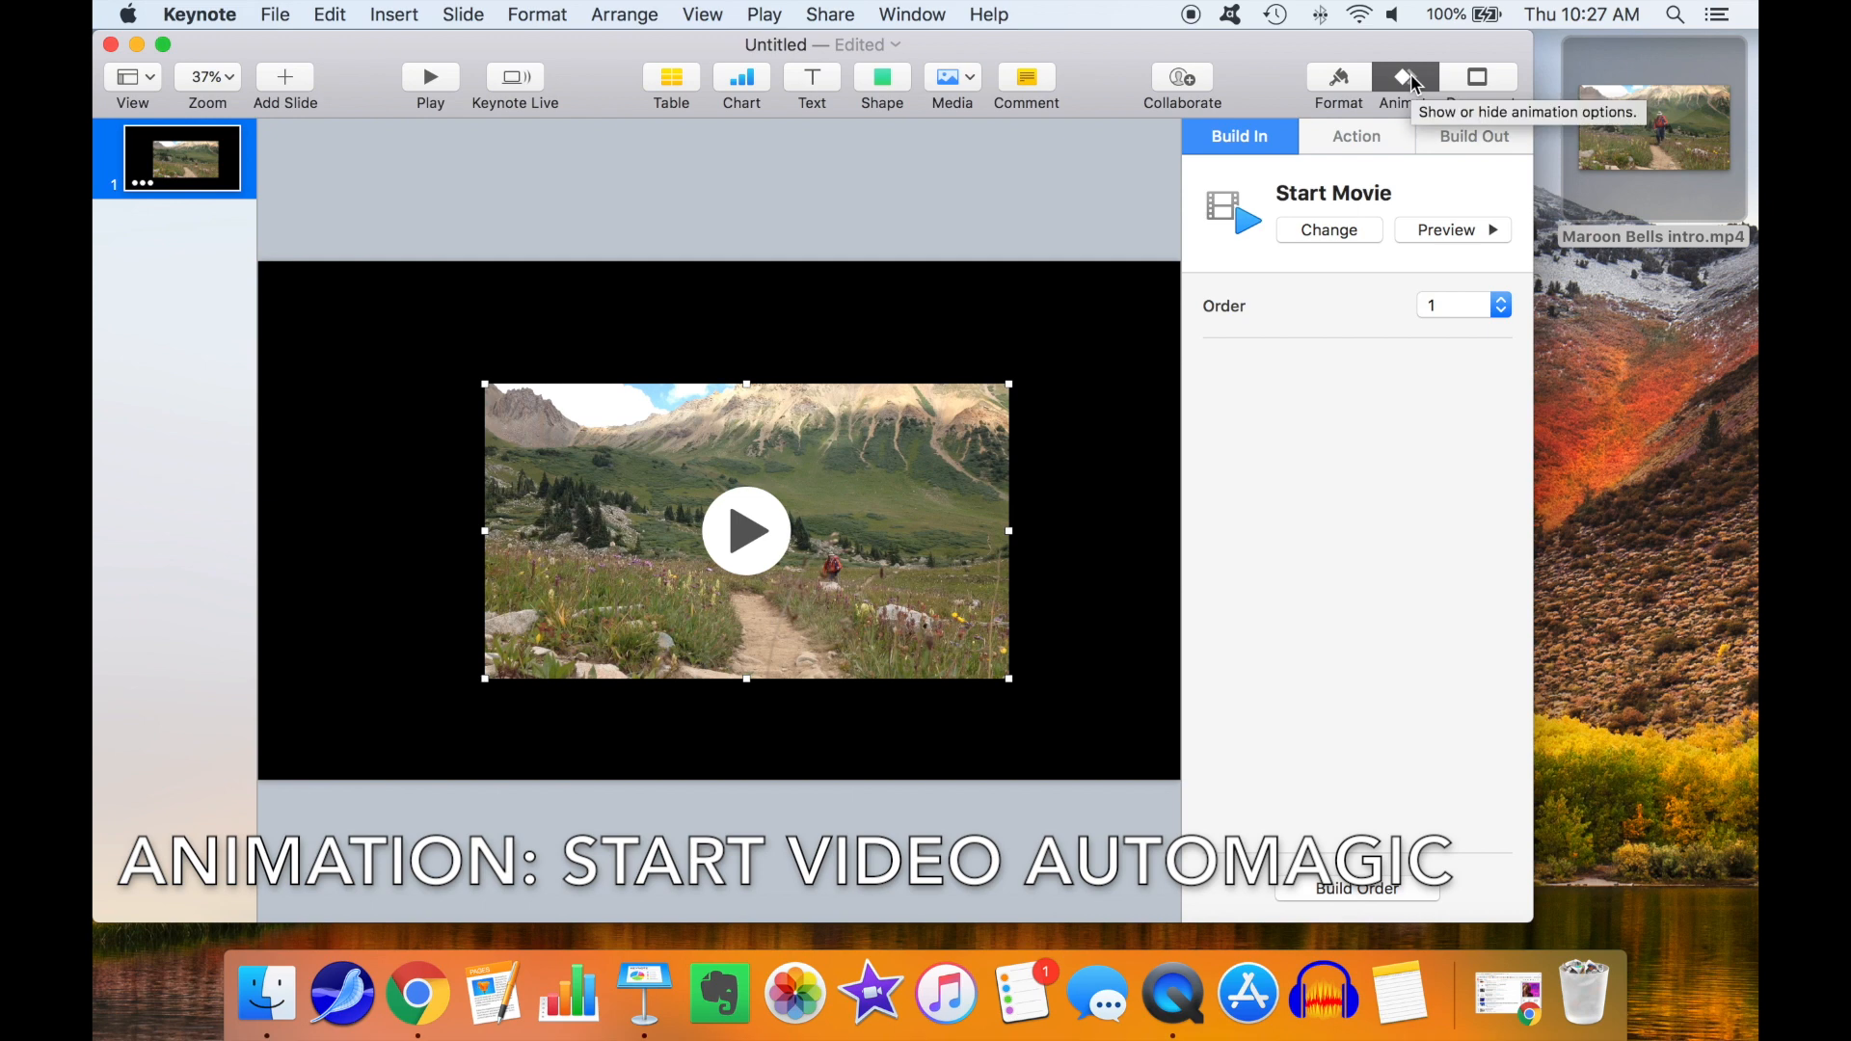
left_click(1353, 144)
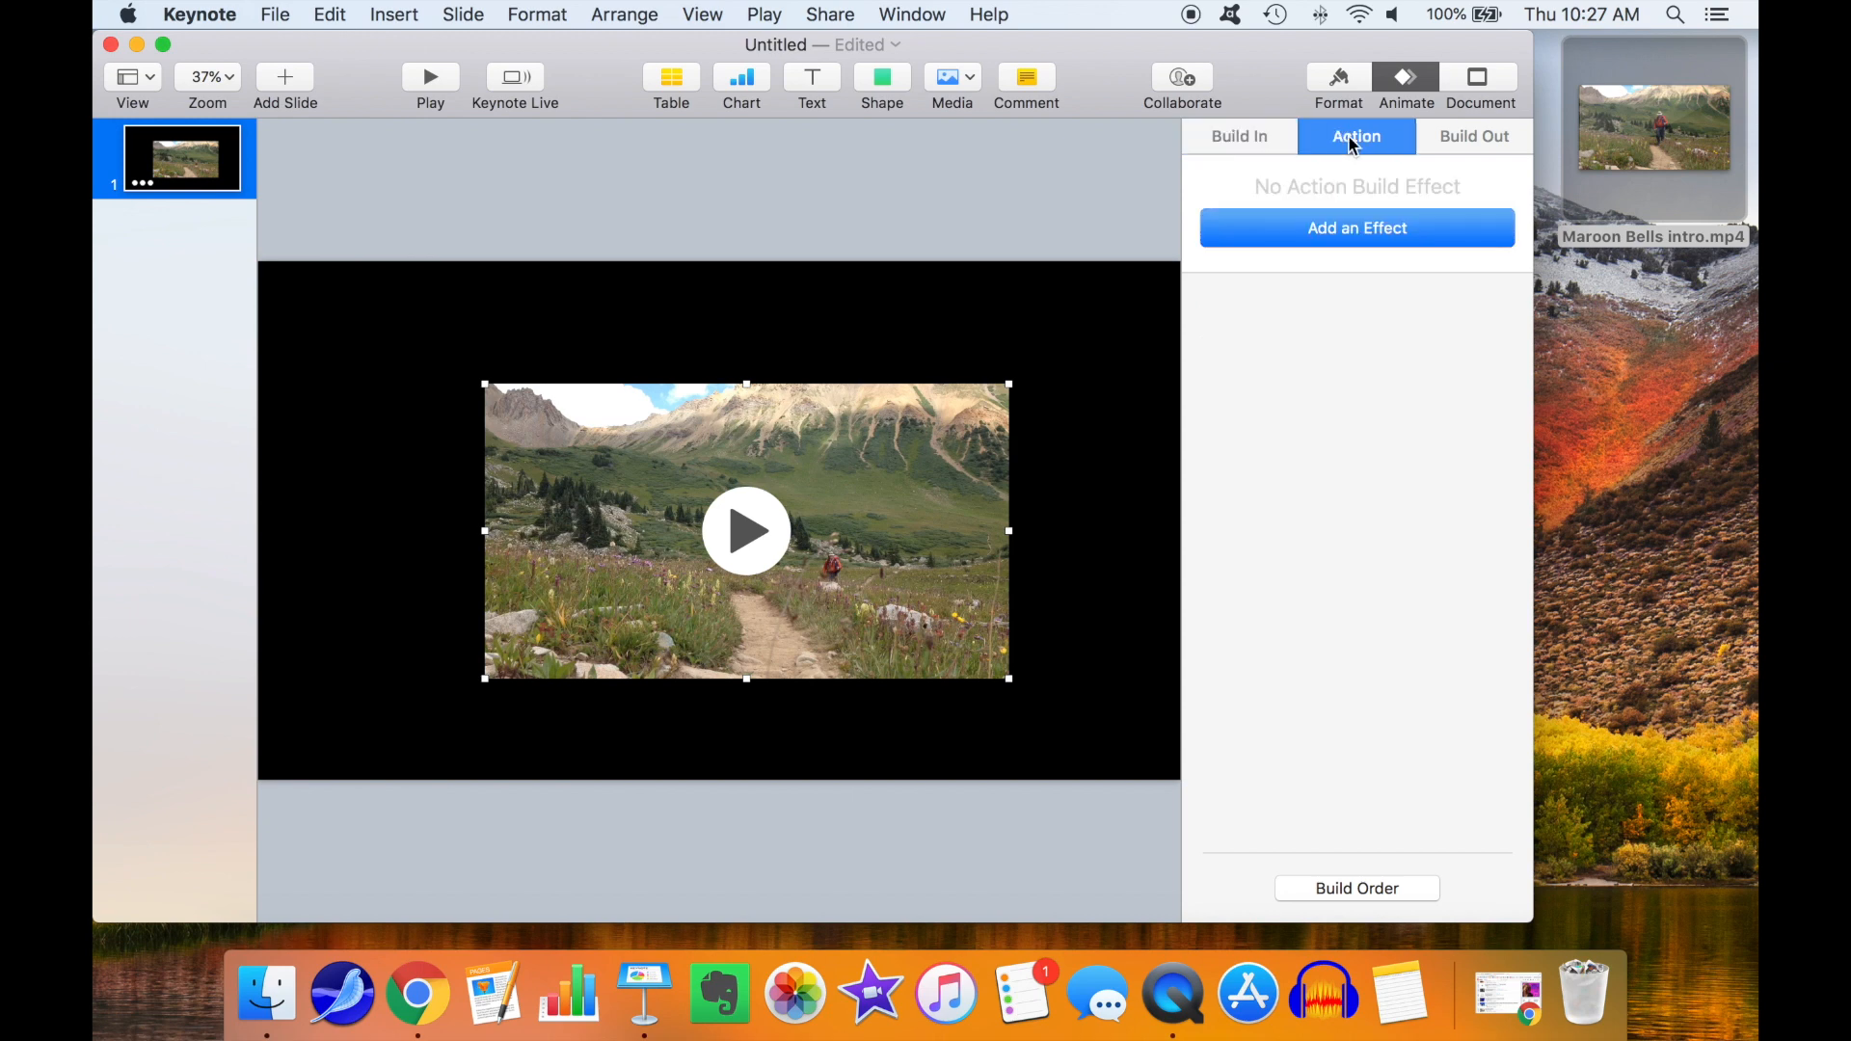
left_click(1356, 231)
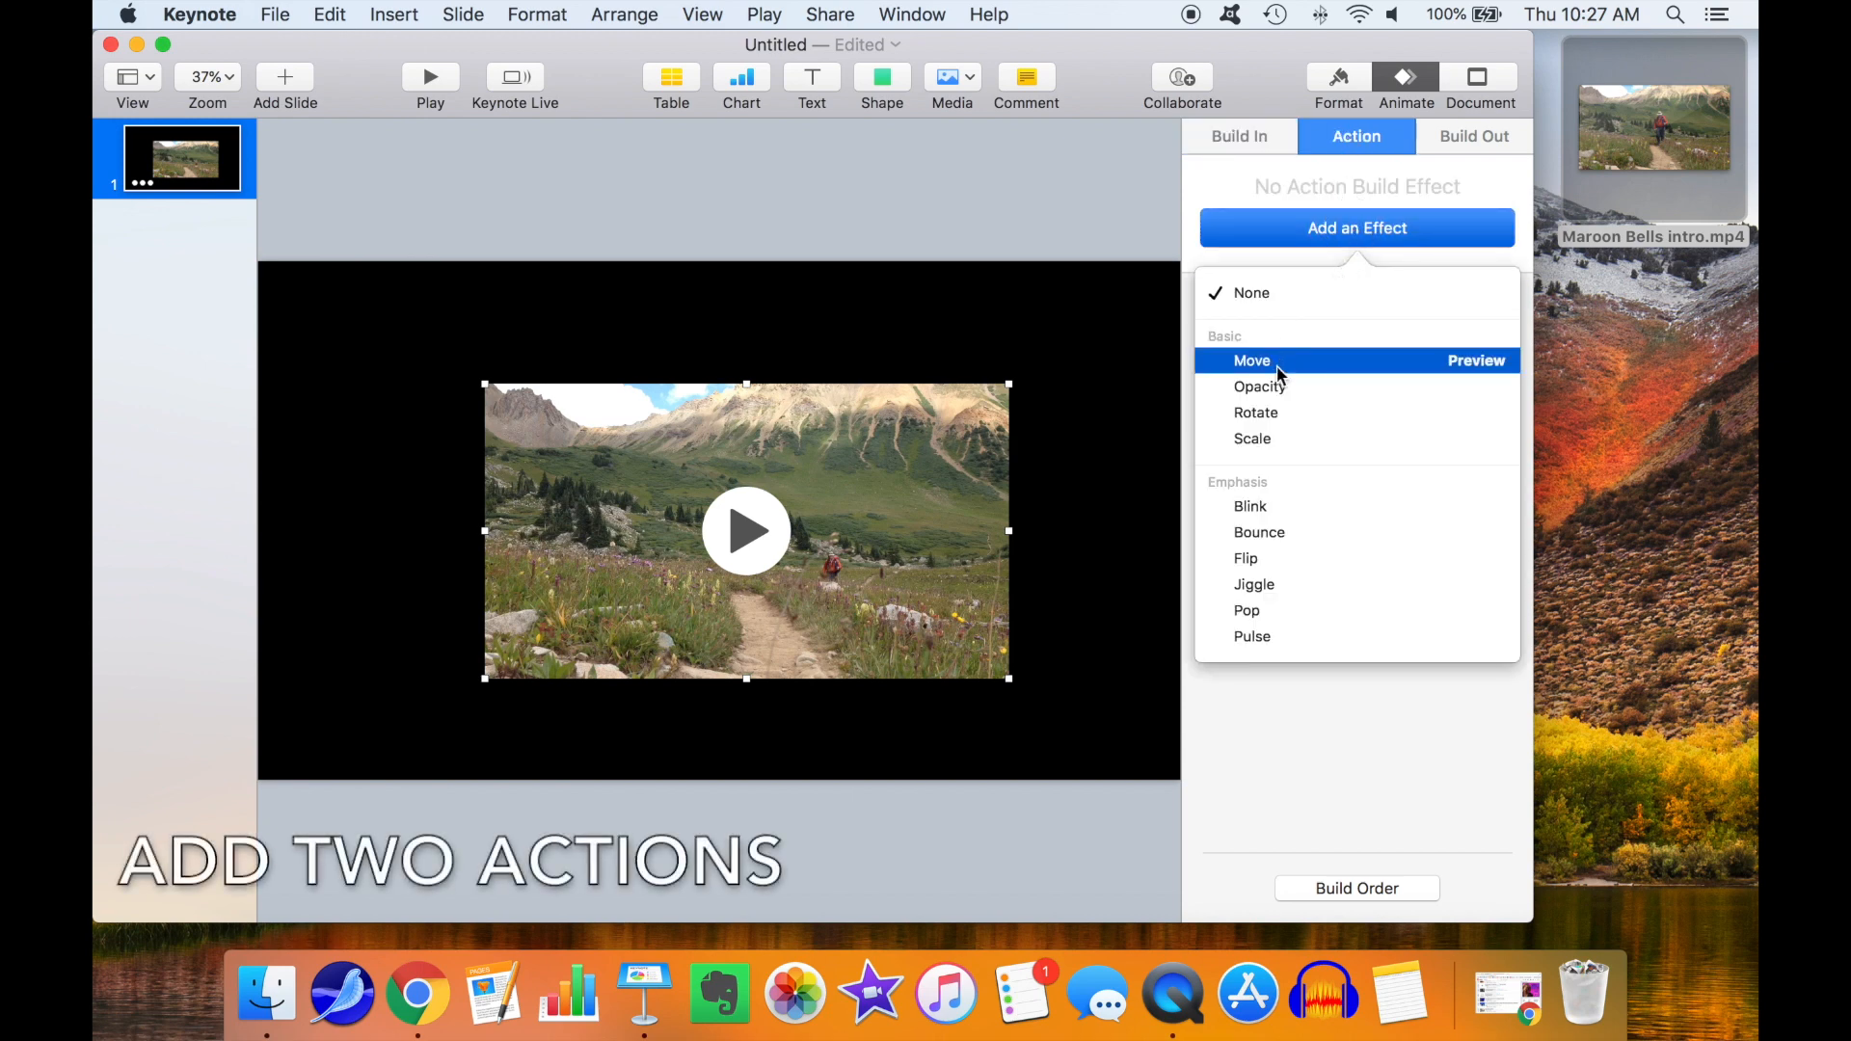
left_click(1265, 438)
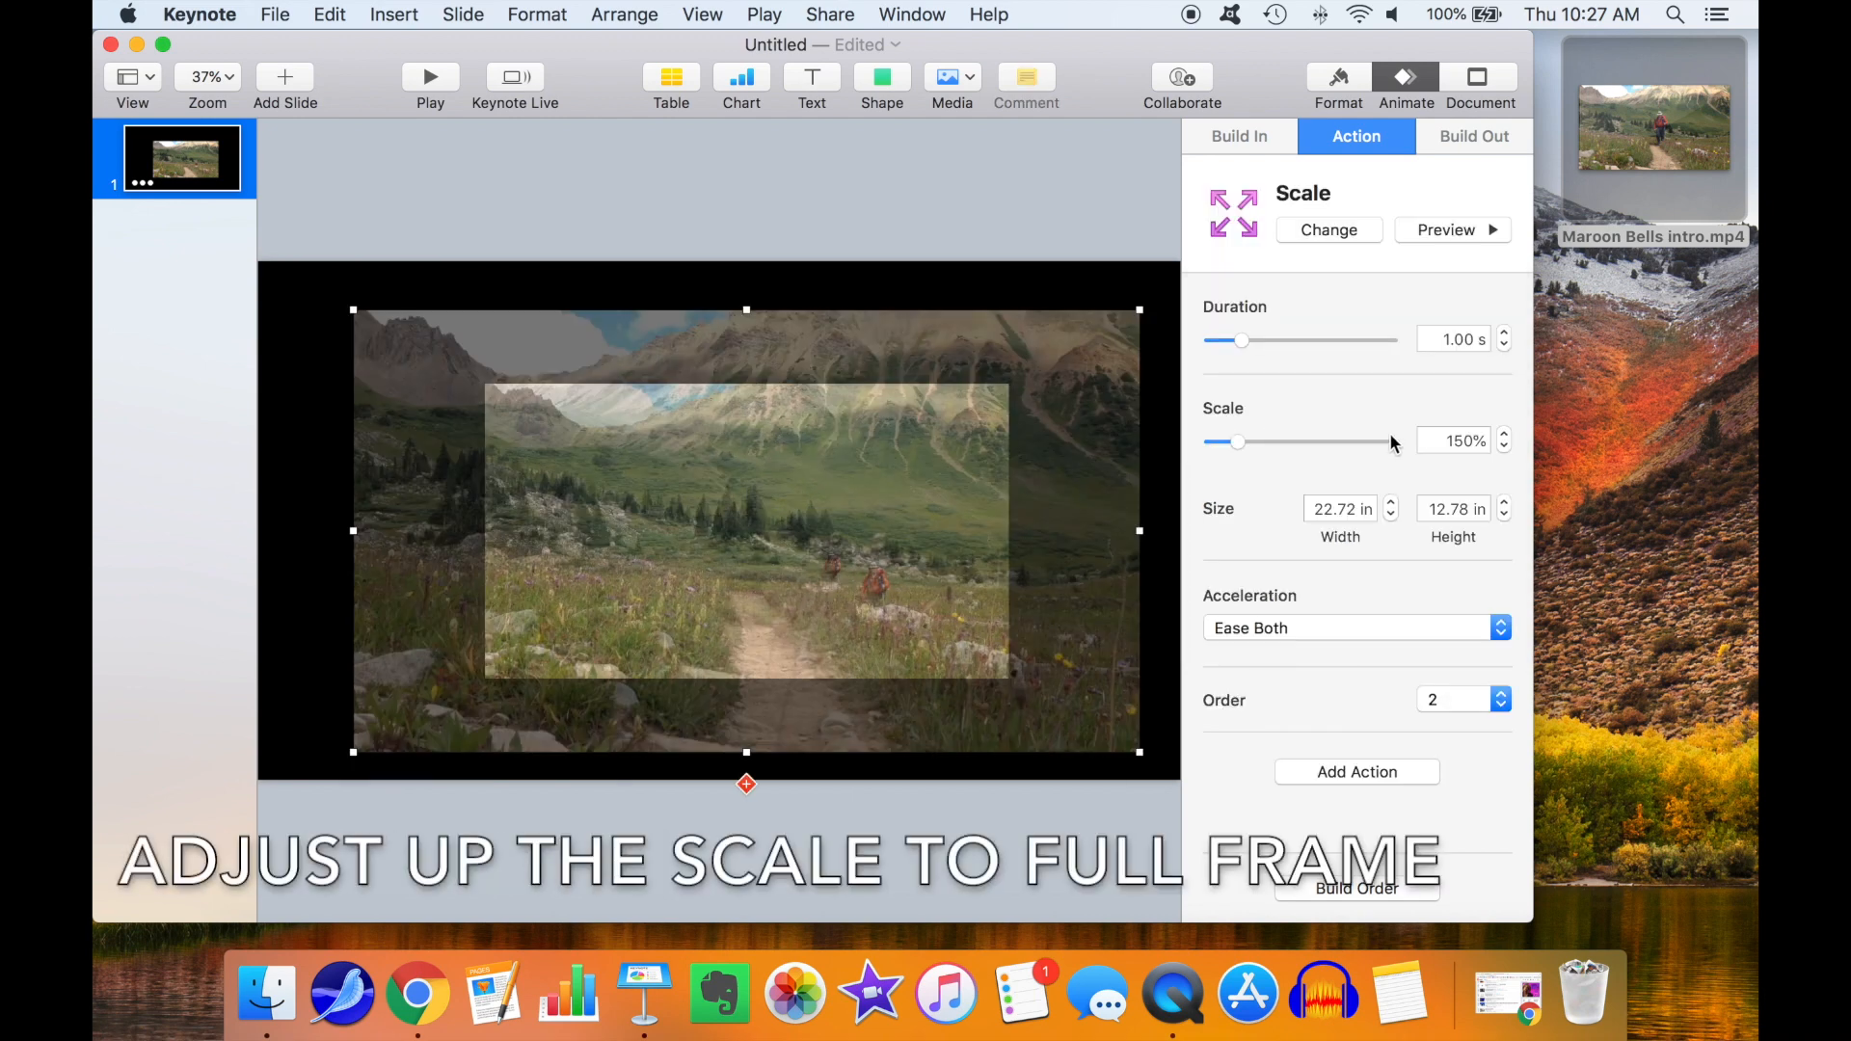
left_click(1504, 436)
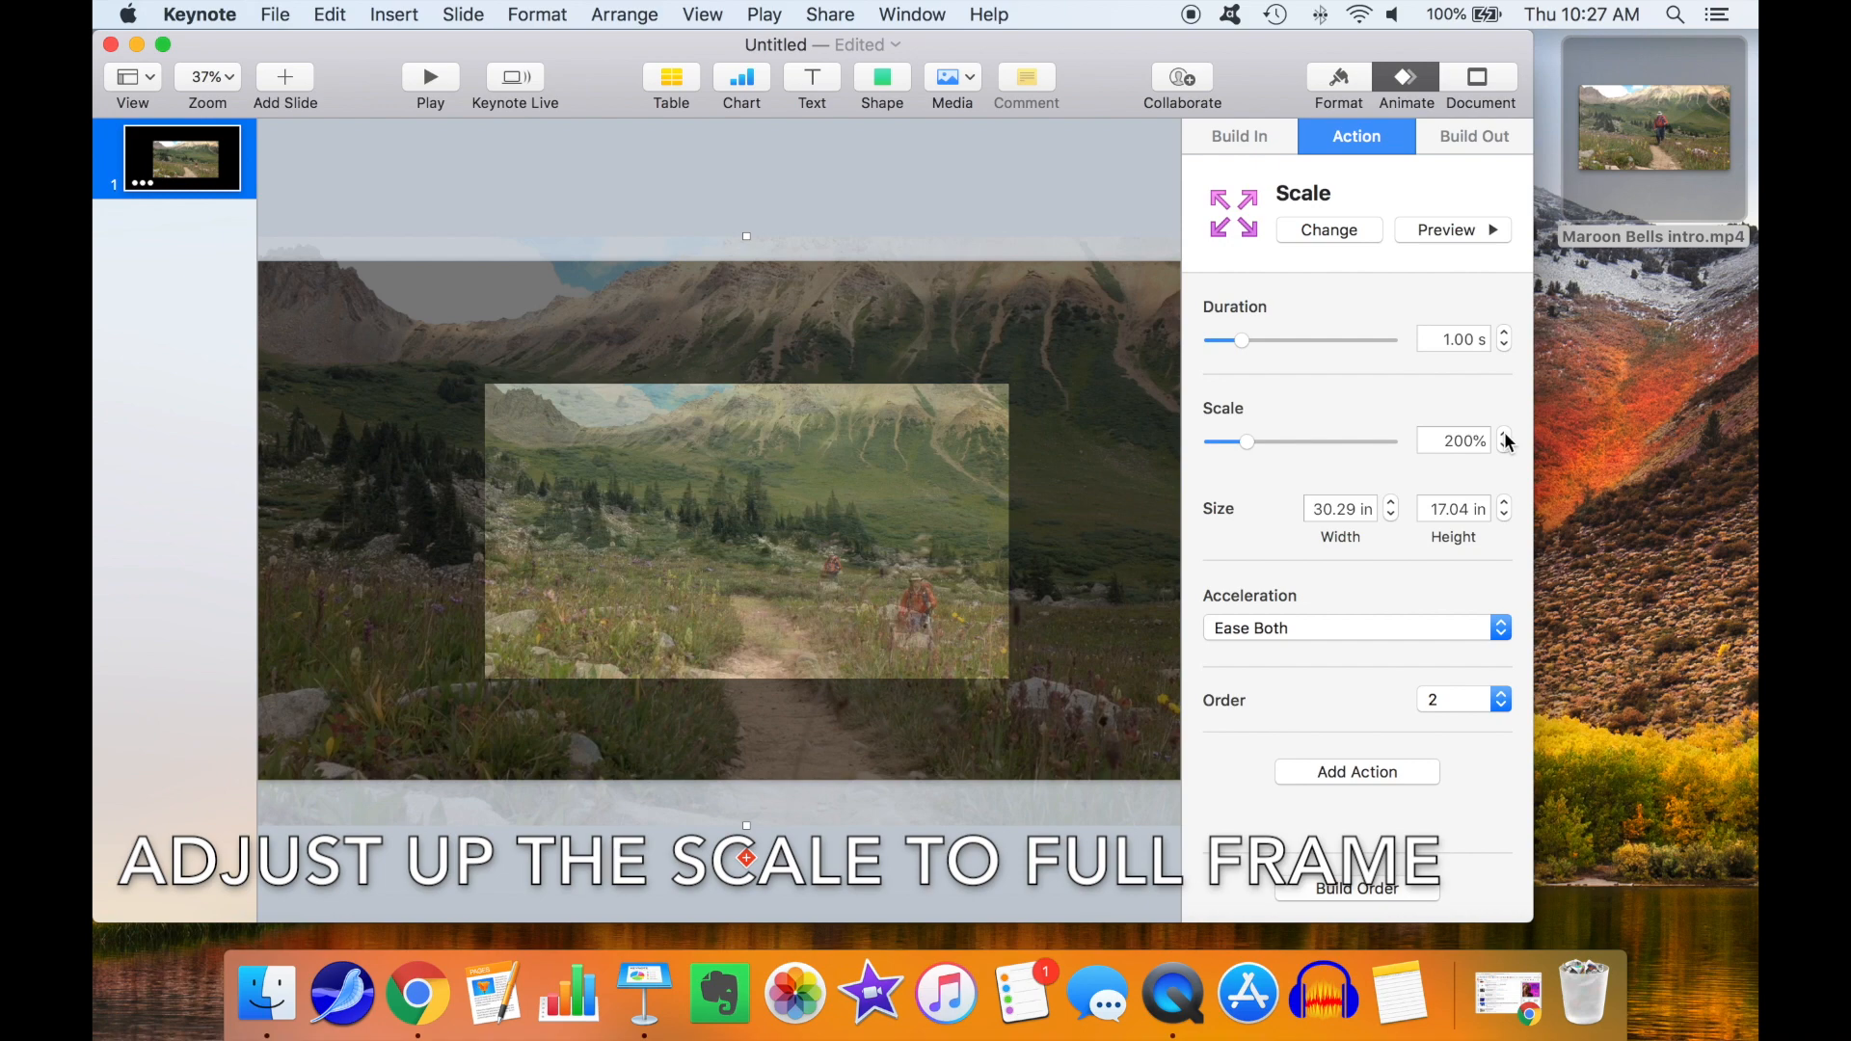
Step: Add a clockwise Rotate action to the movie with 2 rotations, a 0° angle and a 14-second duration
left_click(1349, 774)
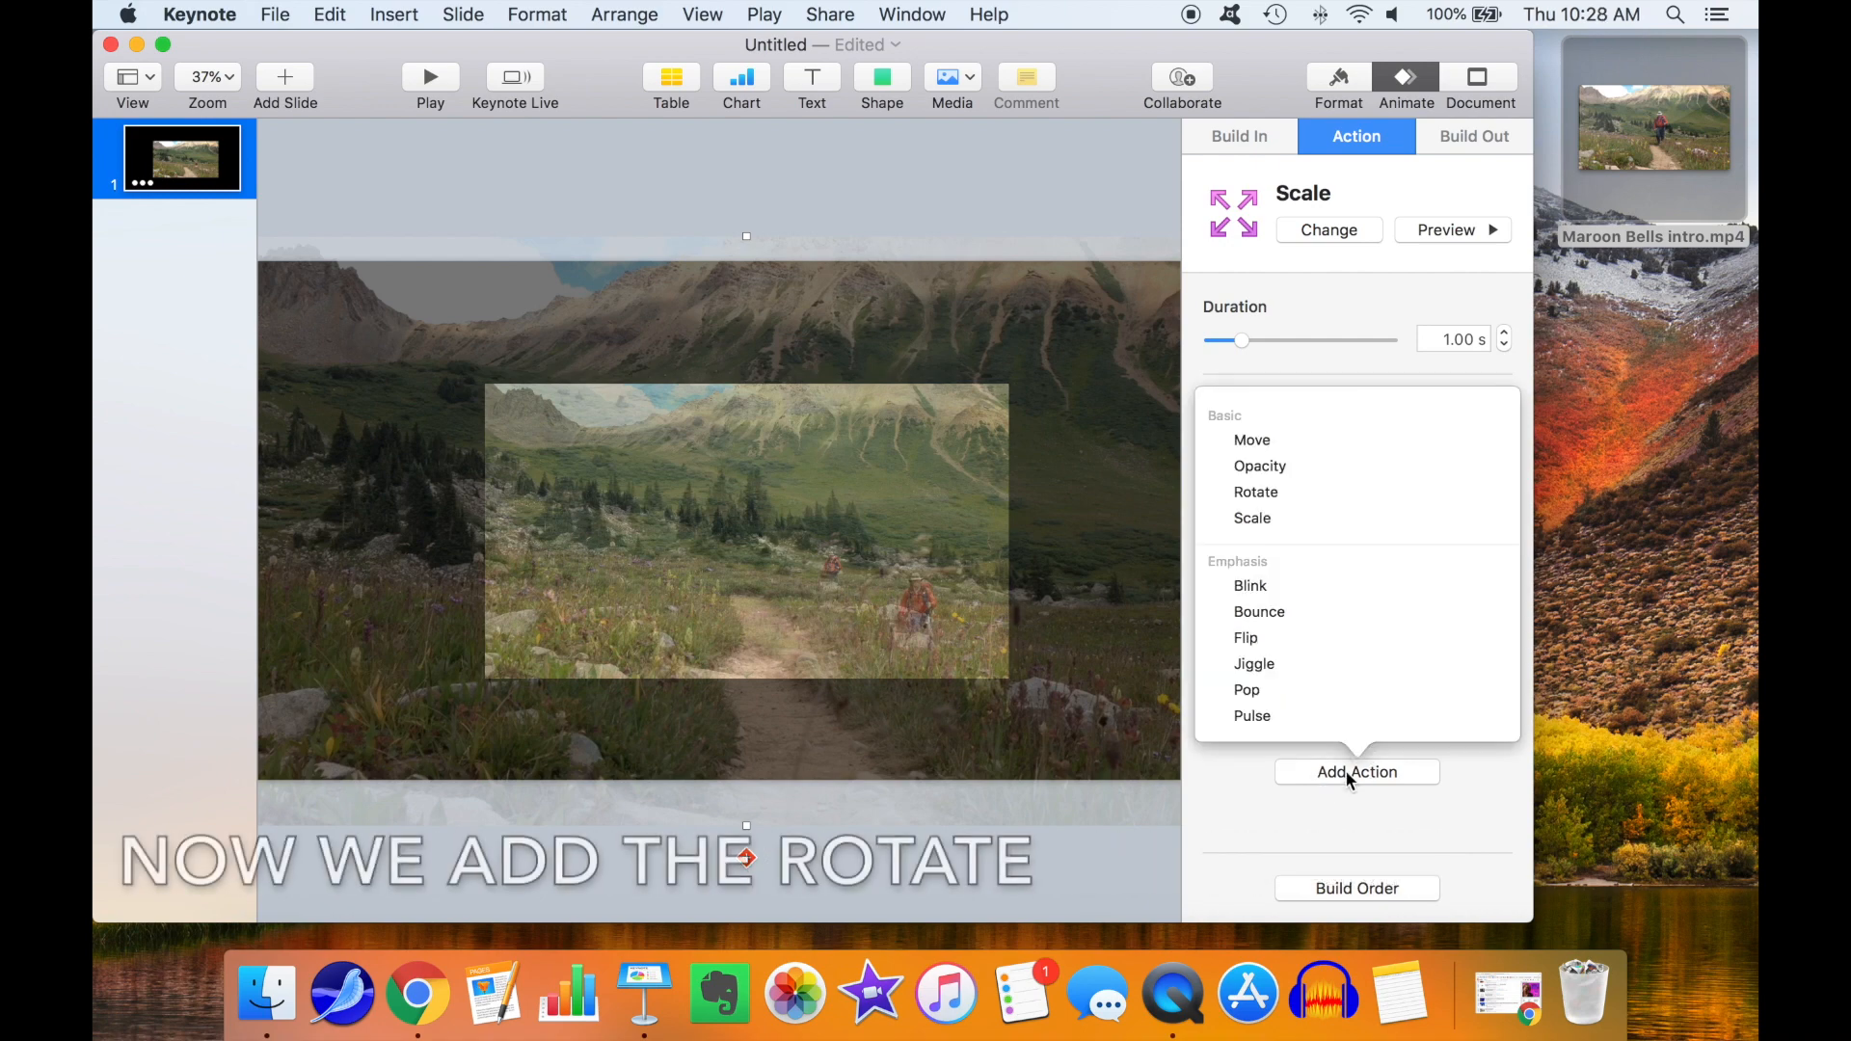
left_click(1275, 494)
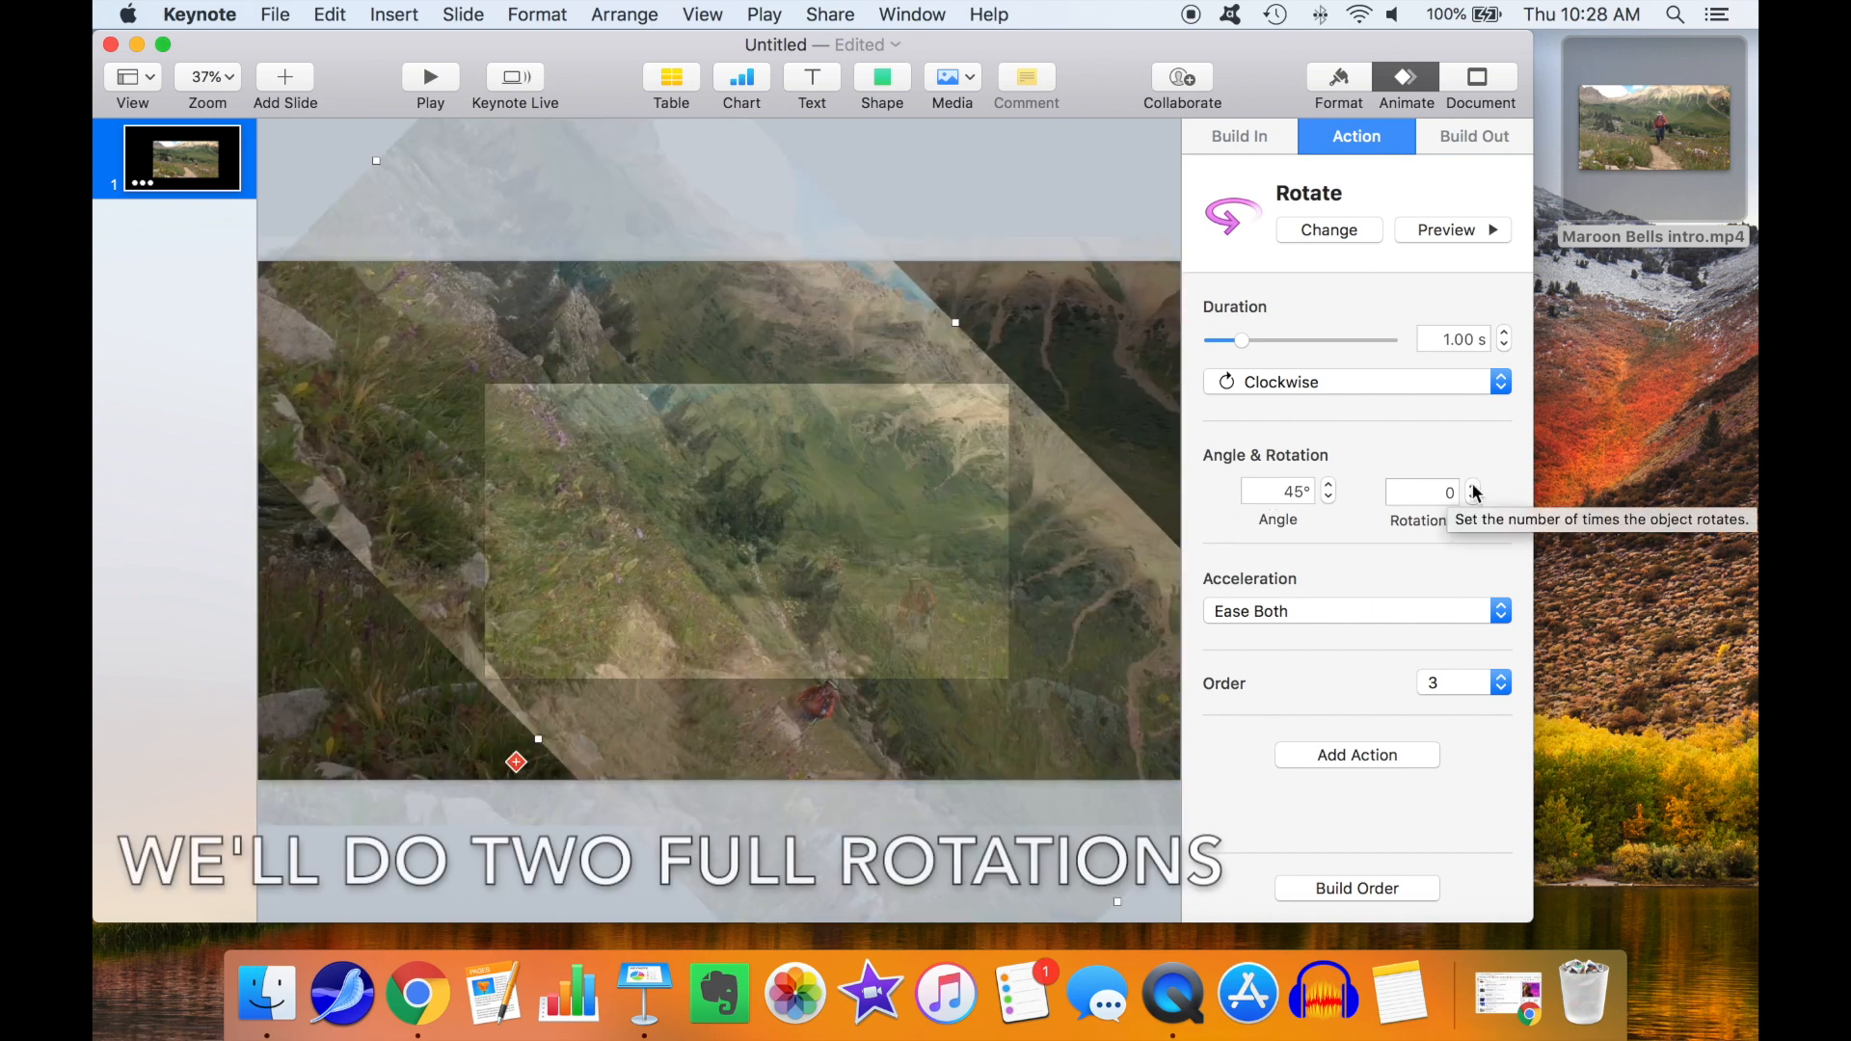
left_click(1473, 493)
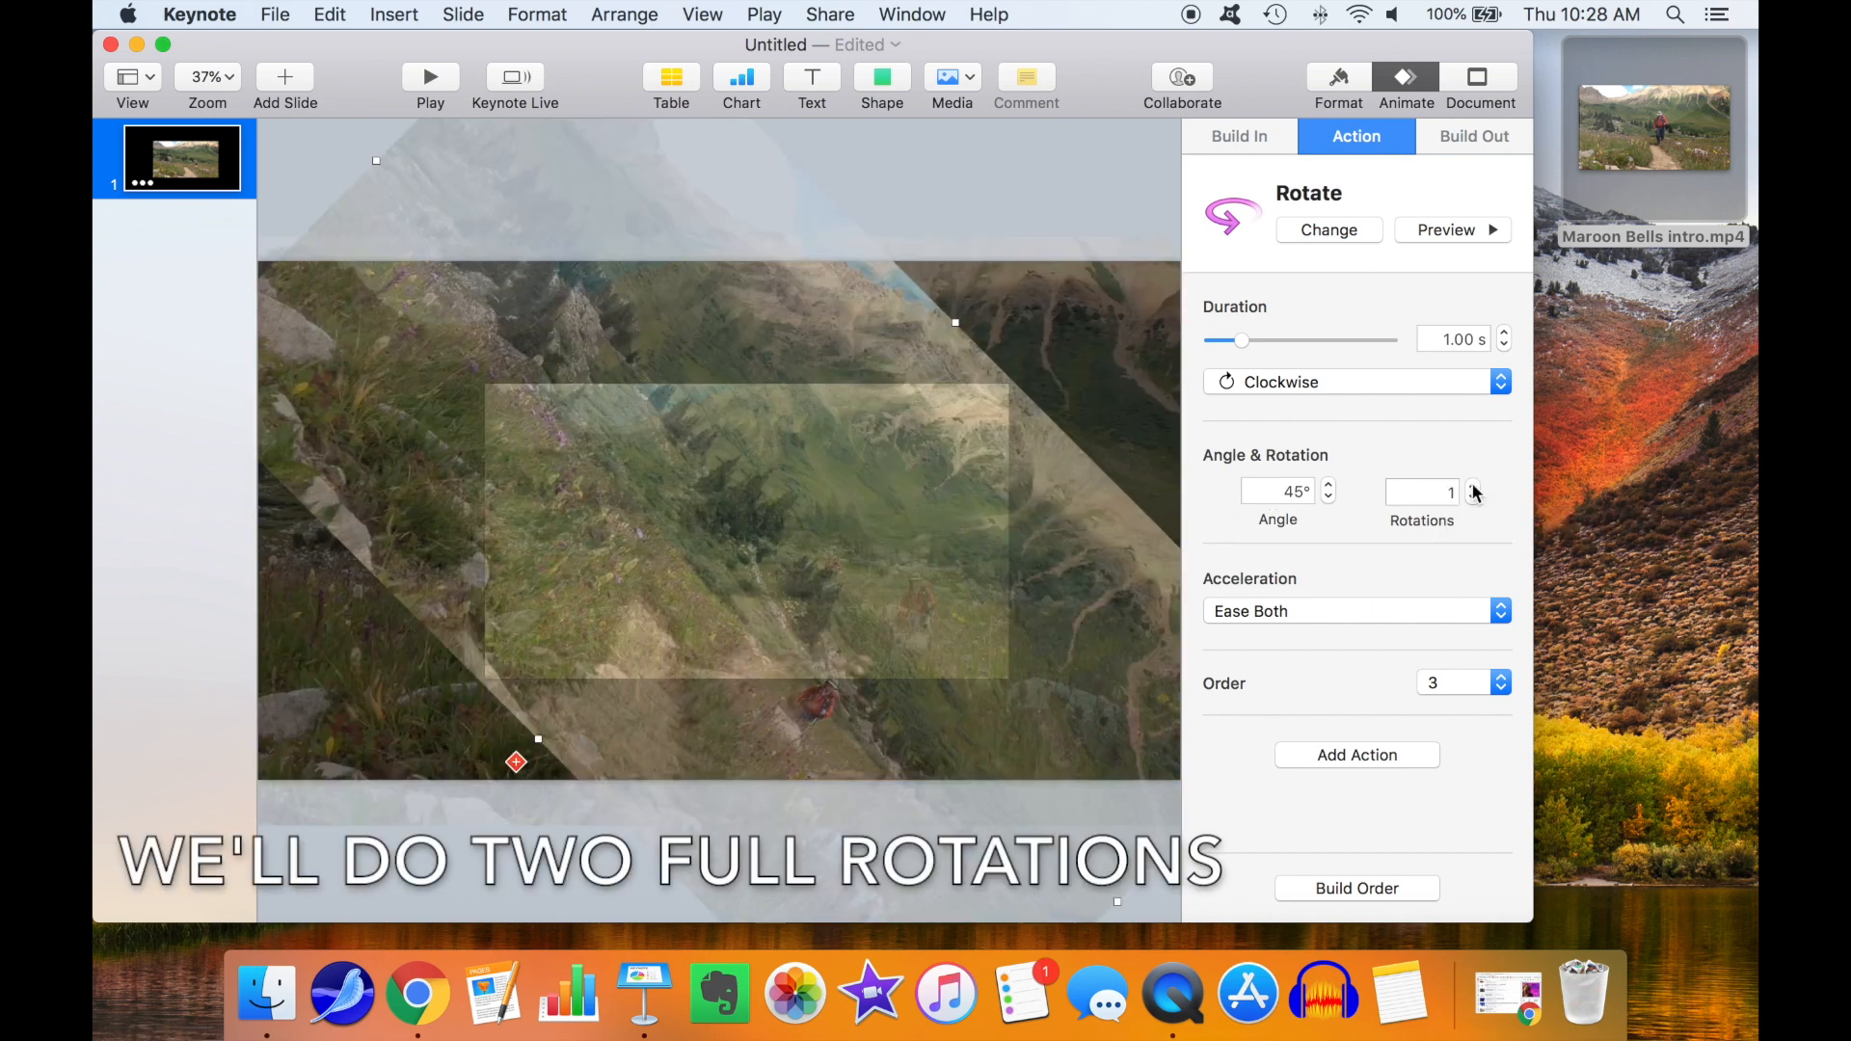
double_click(1303, 492)
type("0")
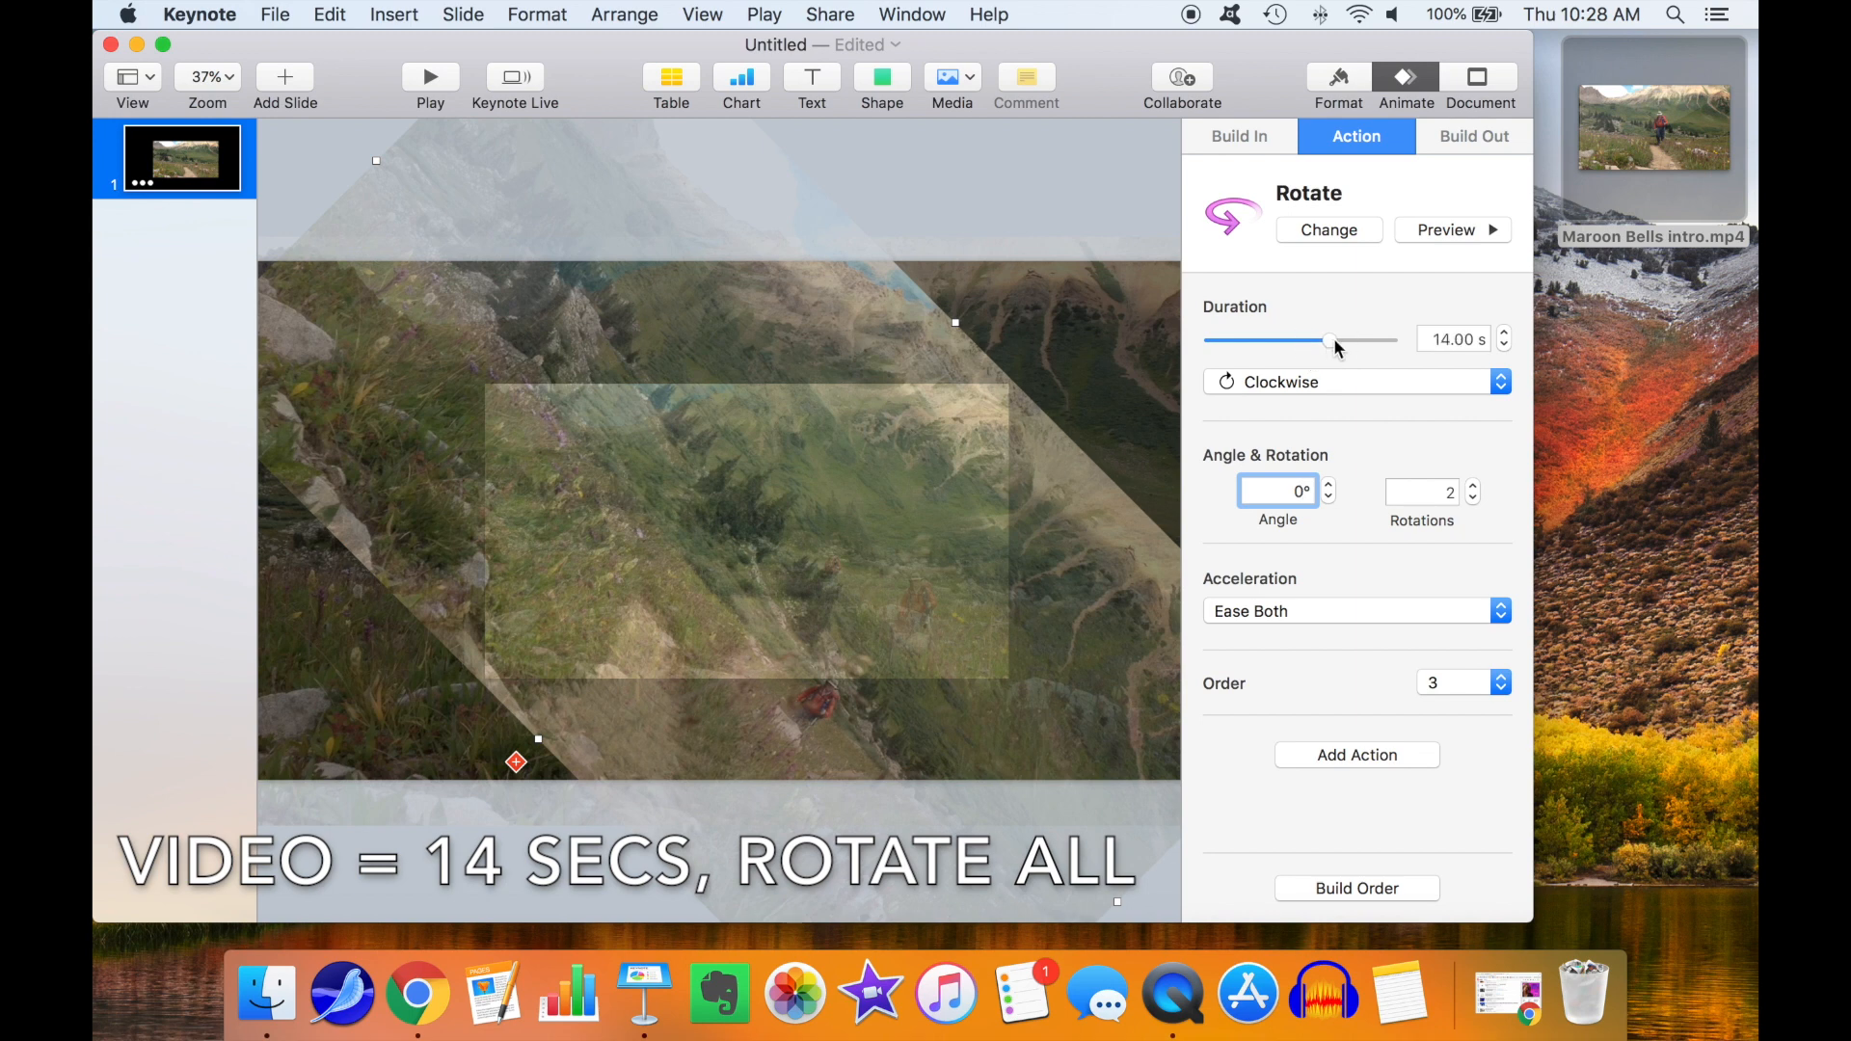
Step: Set the Rotate build to start With Build 2 in the build order and preview the animation
left_click(1338, 888)
left_click(587, 325)
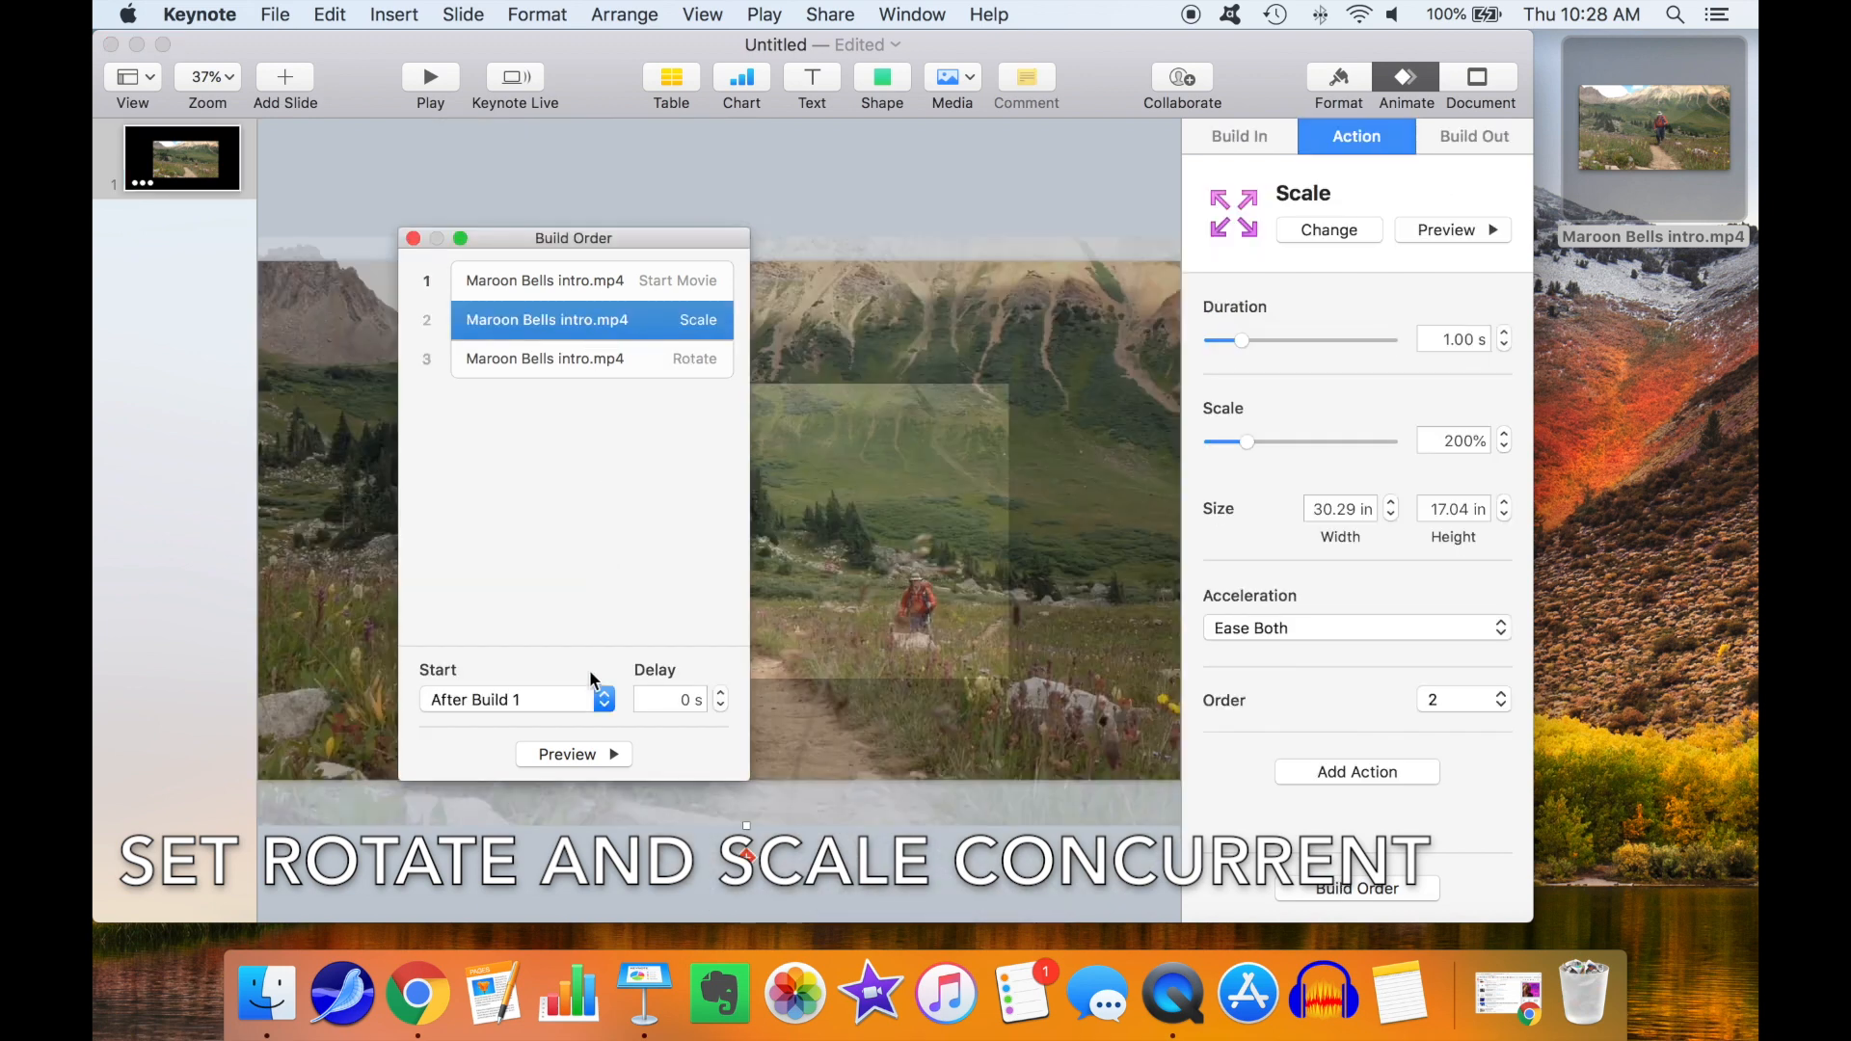
left_click(605, 707)
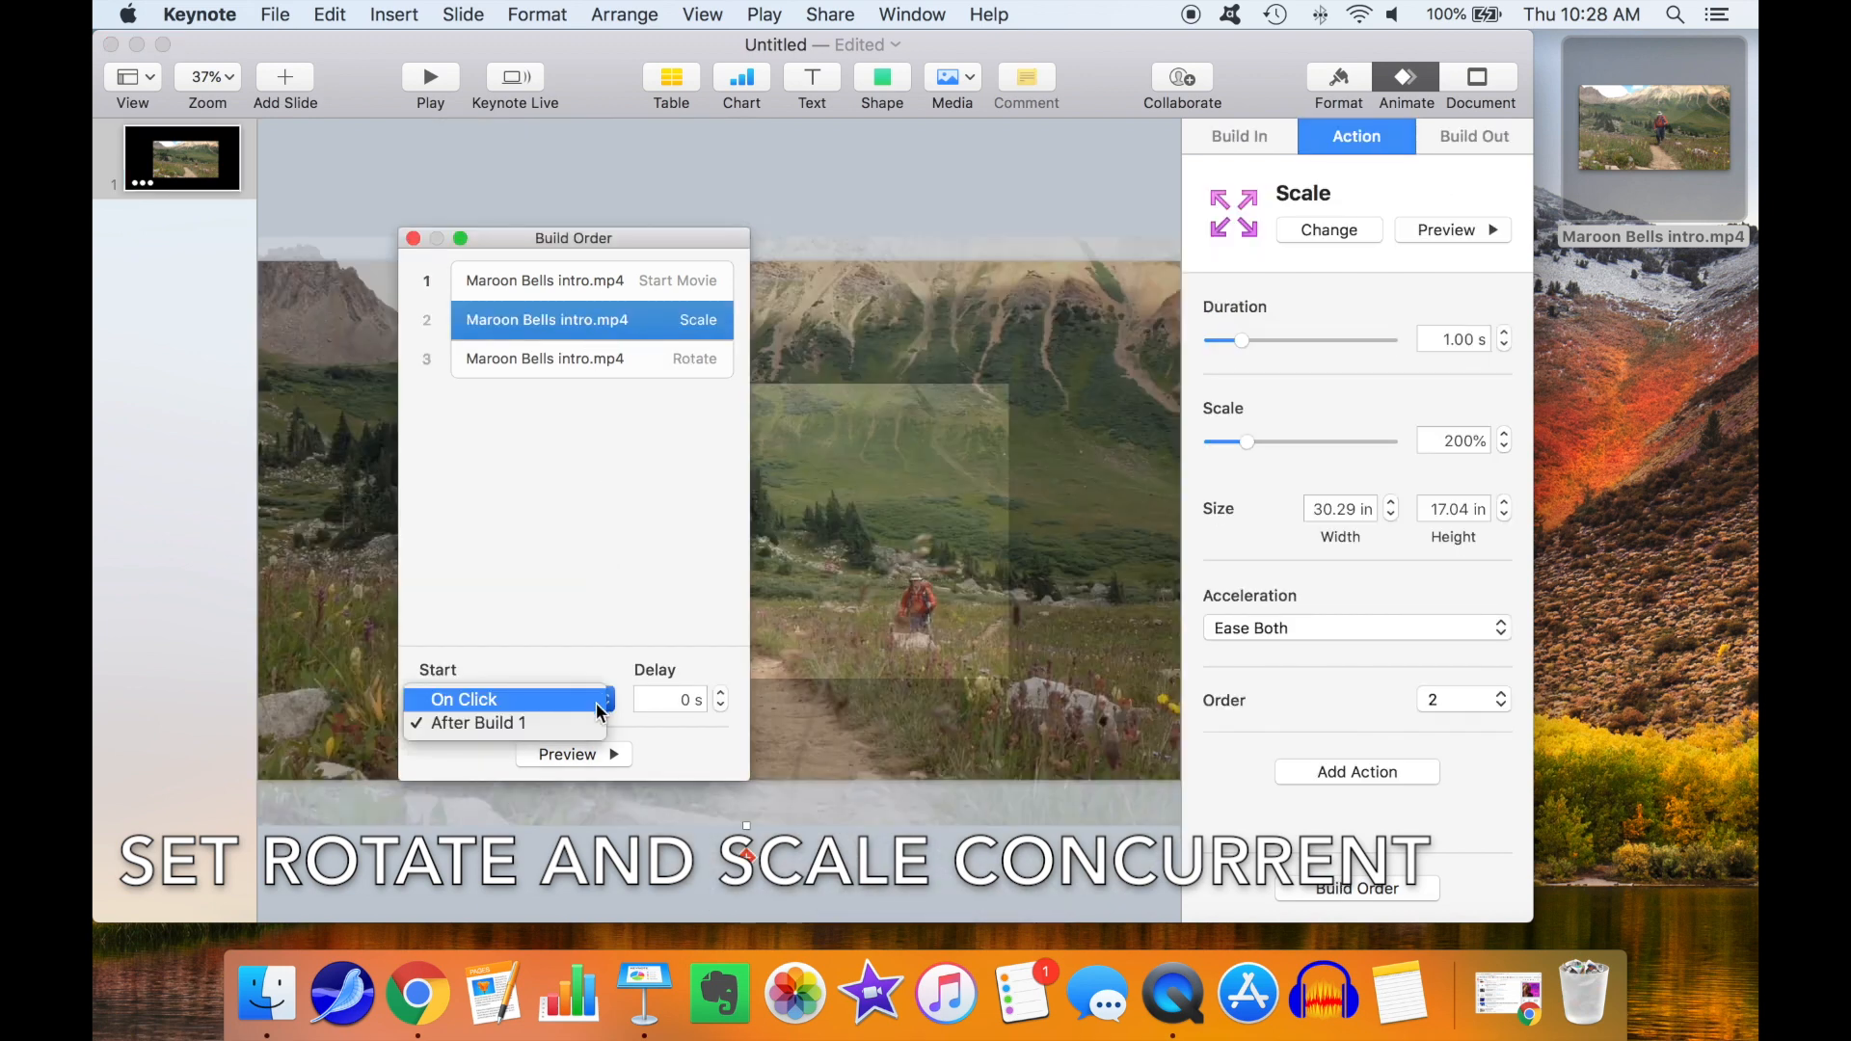
left_click(577, 363)
left_click(576, 362)
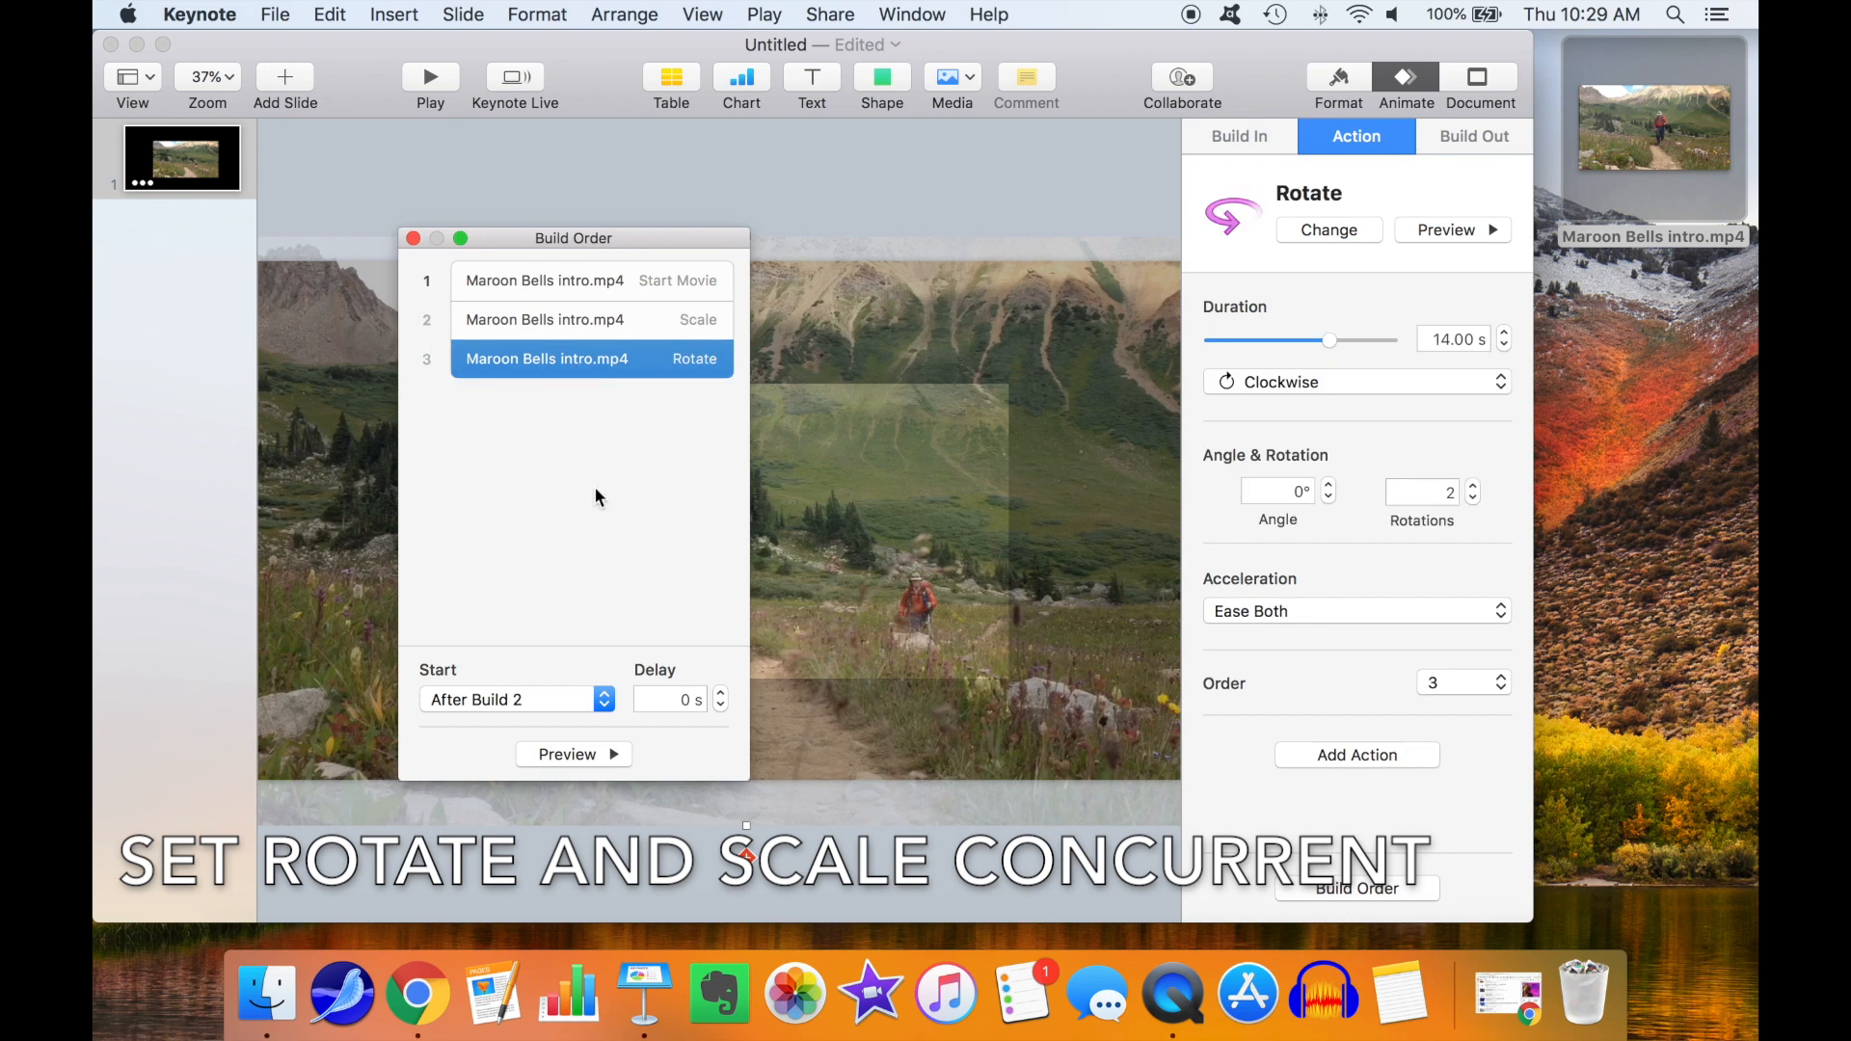
left_click(607, 698)
left_click(565, 723)
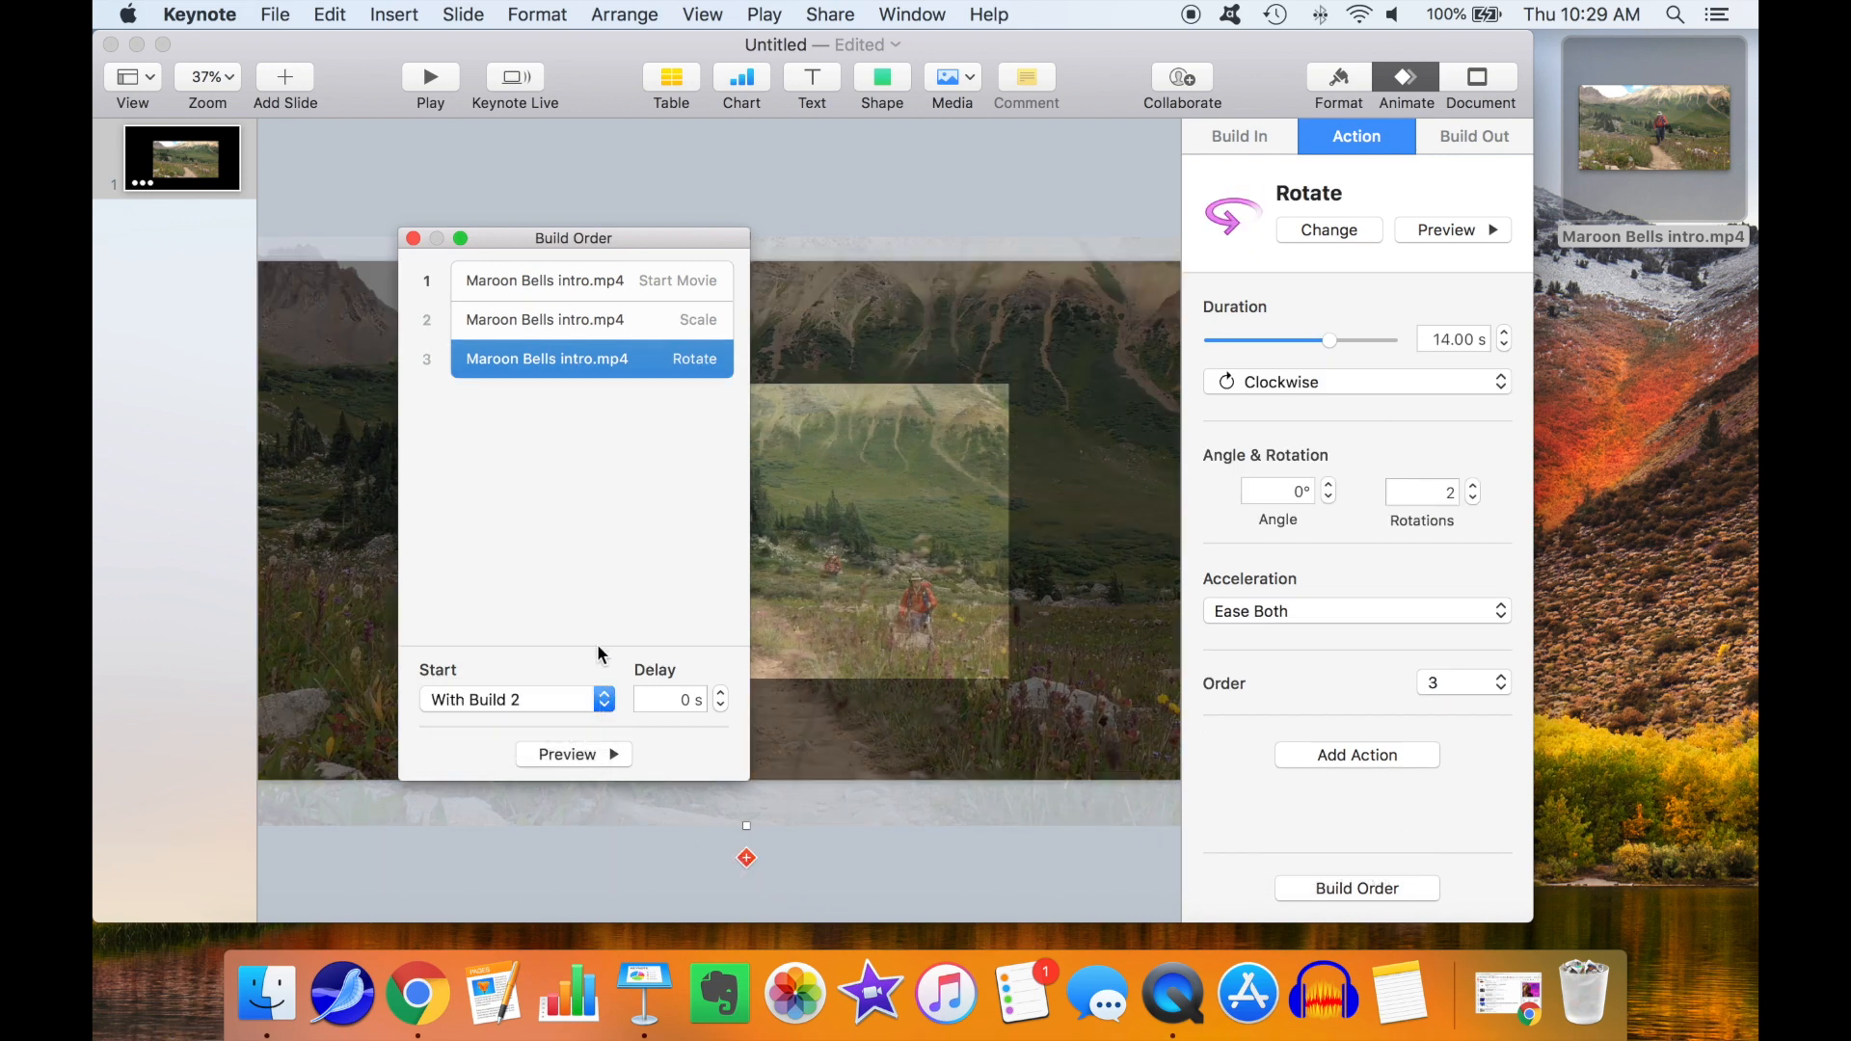
left_click(561, 755)
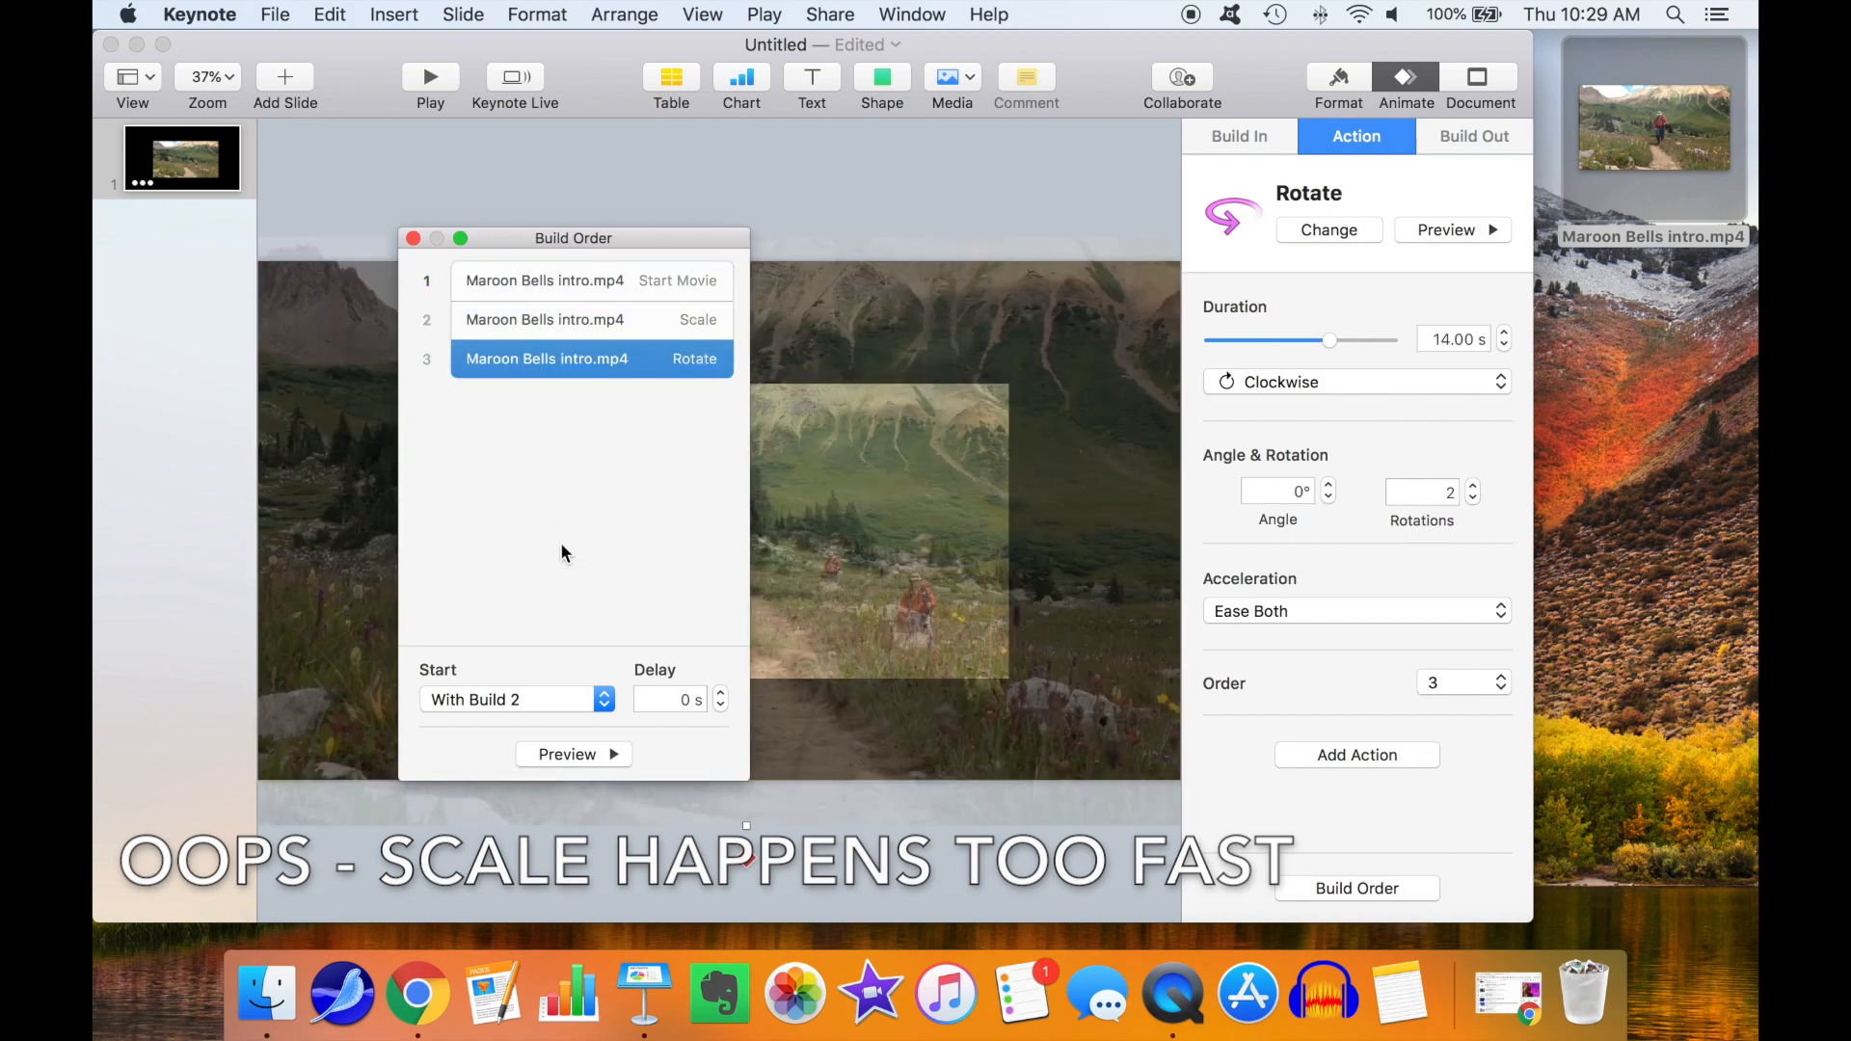
Step: Set the Scale build's duration to 14 seconds and close the build order
left_click(576, 329)
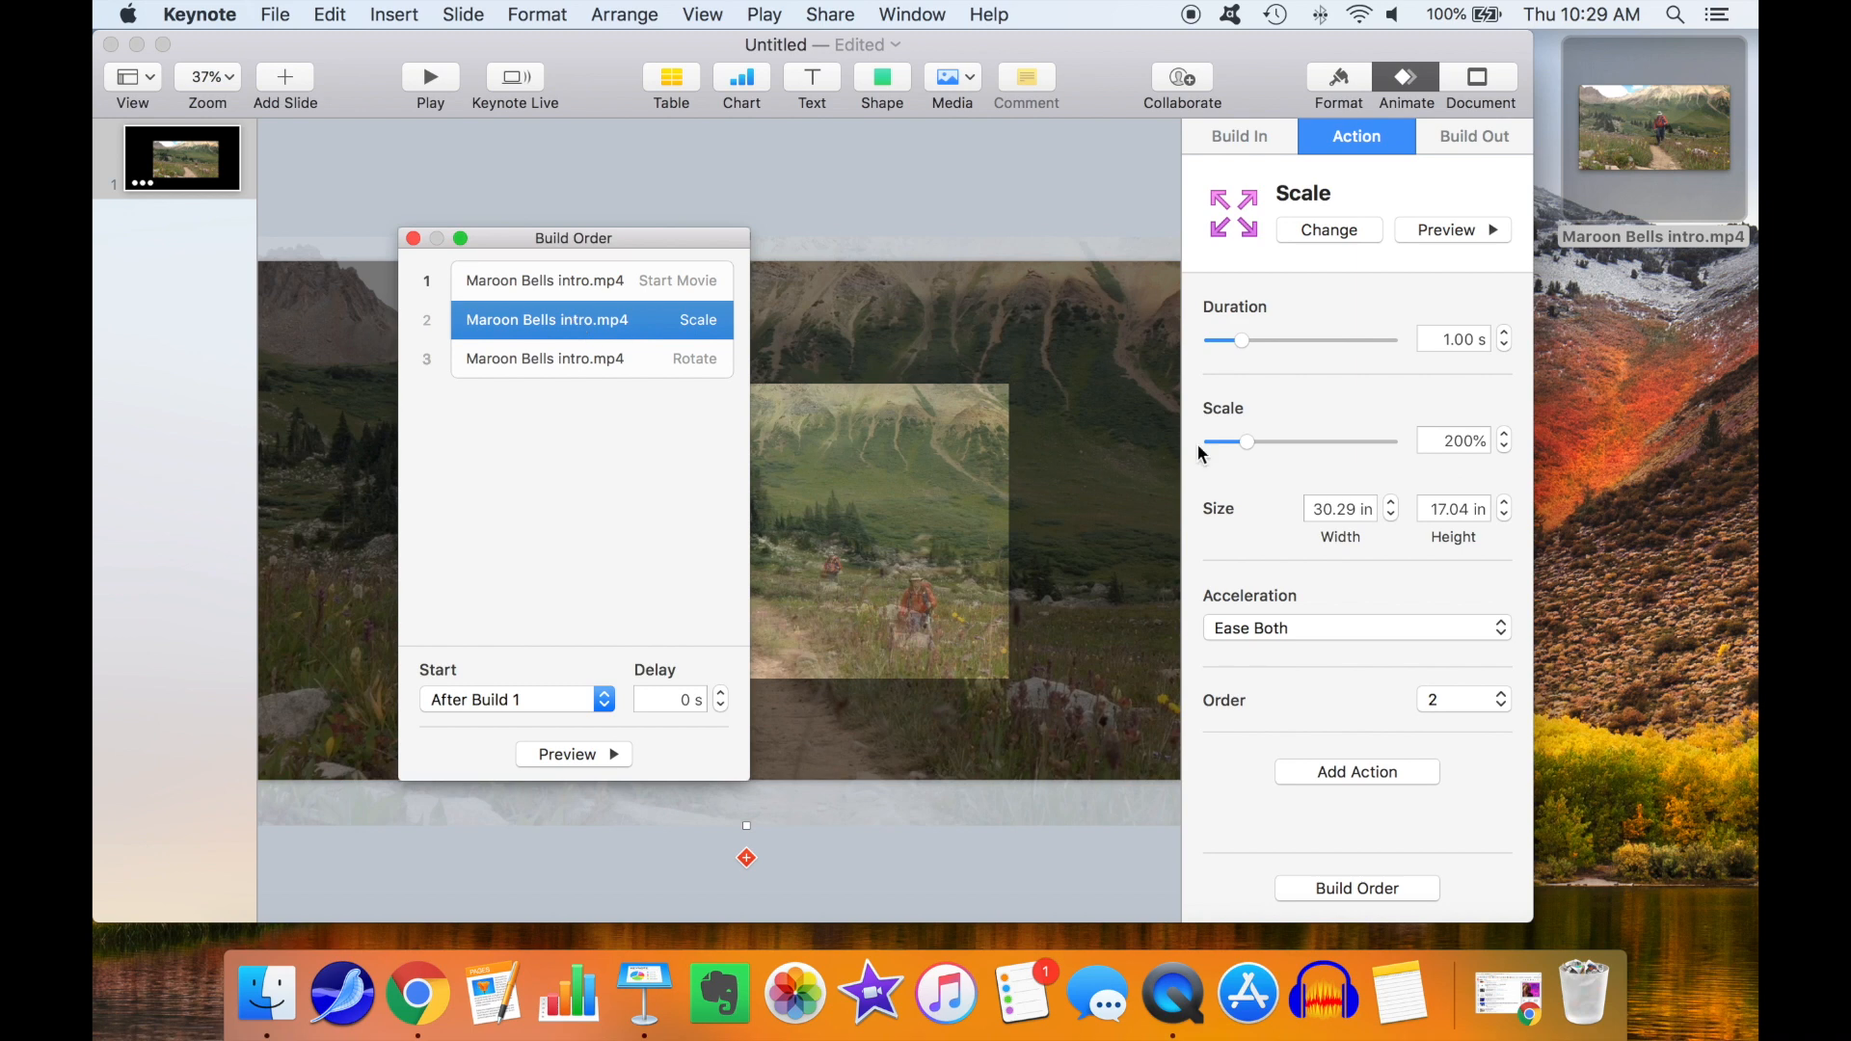
left_click_drag(1243, 345, 1352, 353)
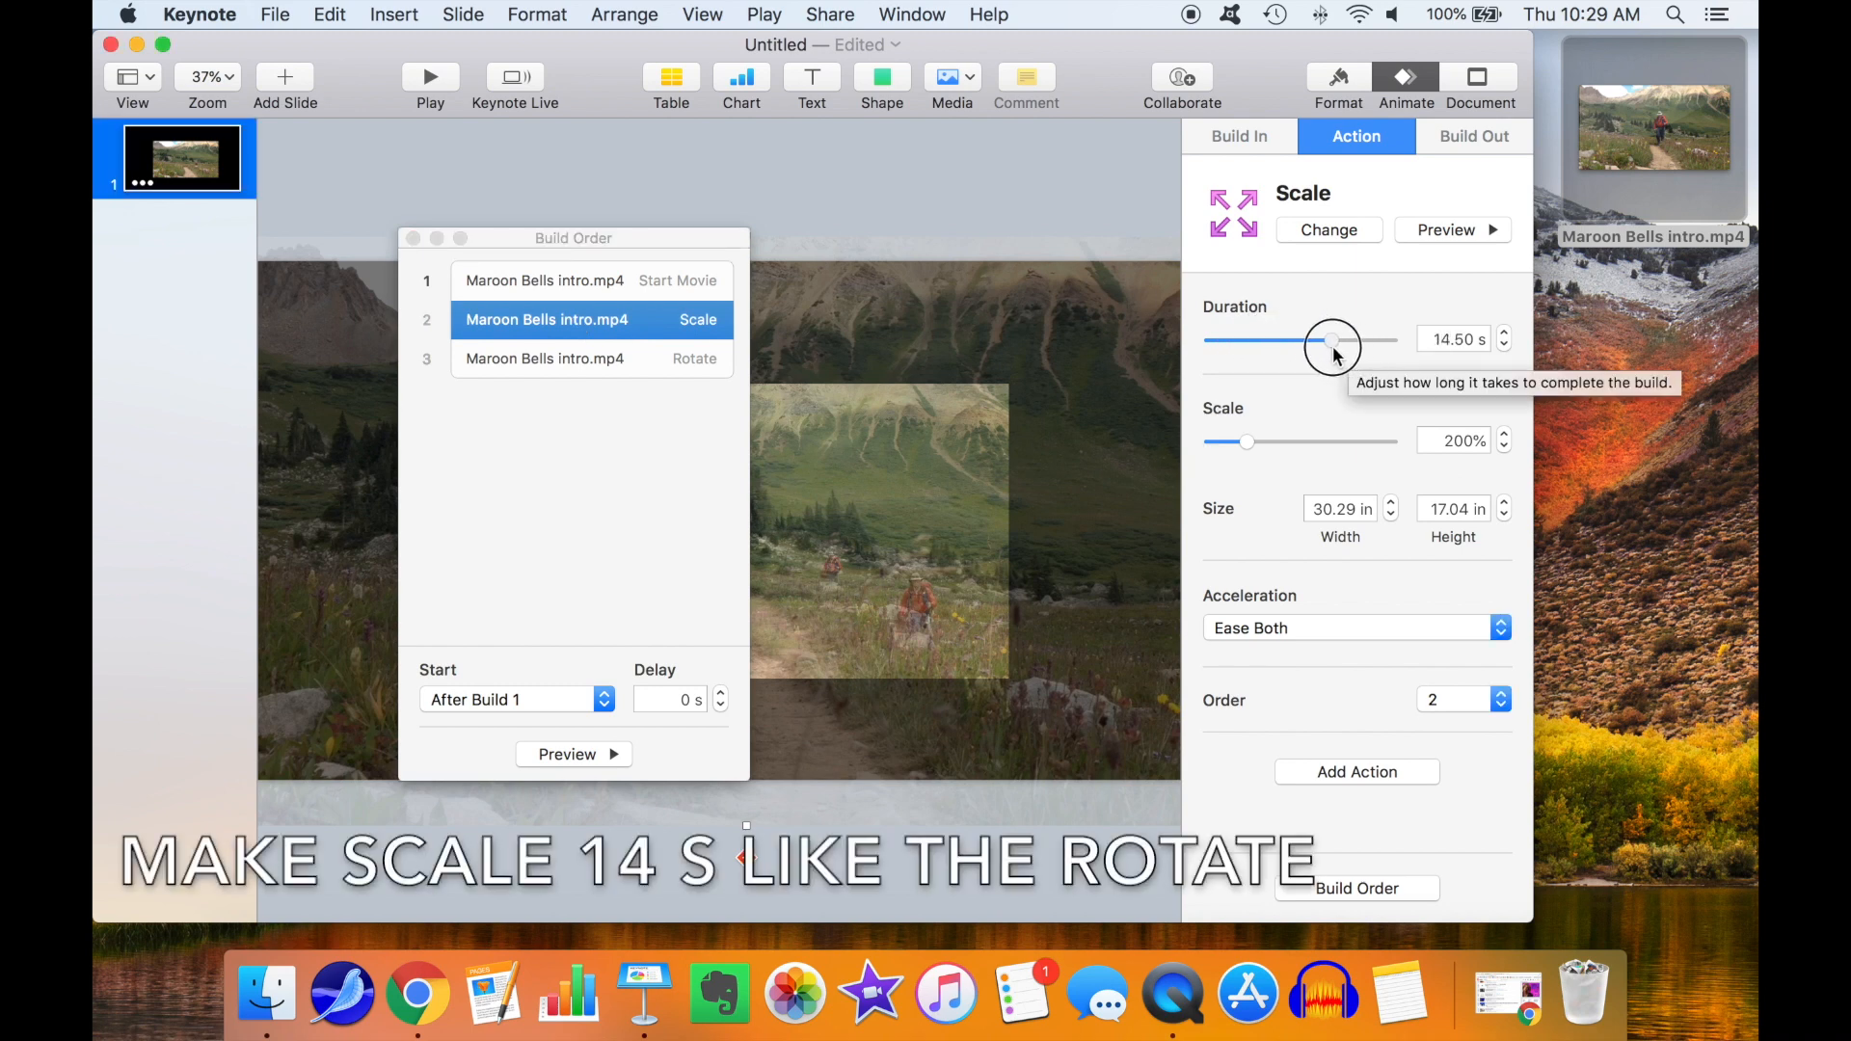
left_click_drag(1333, 347, 1331, 348)
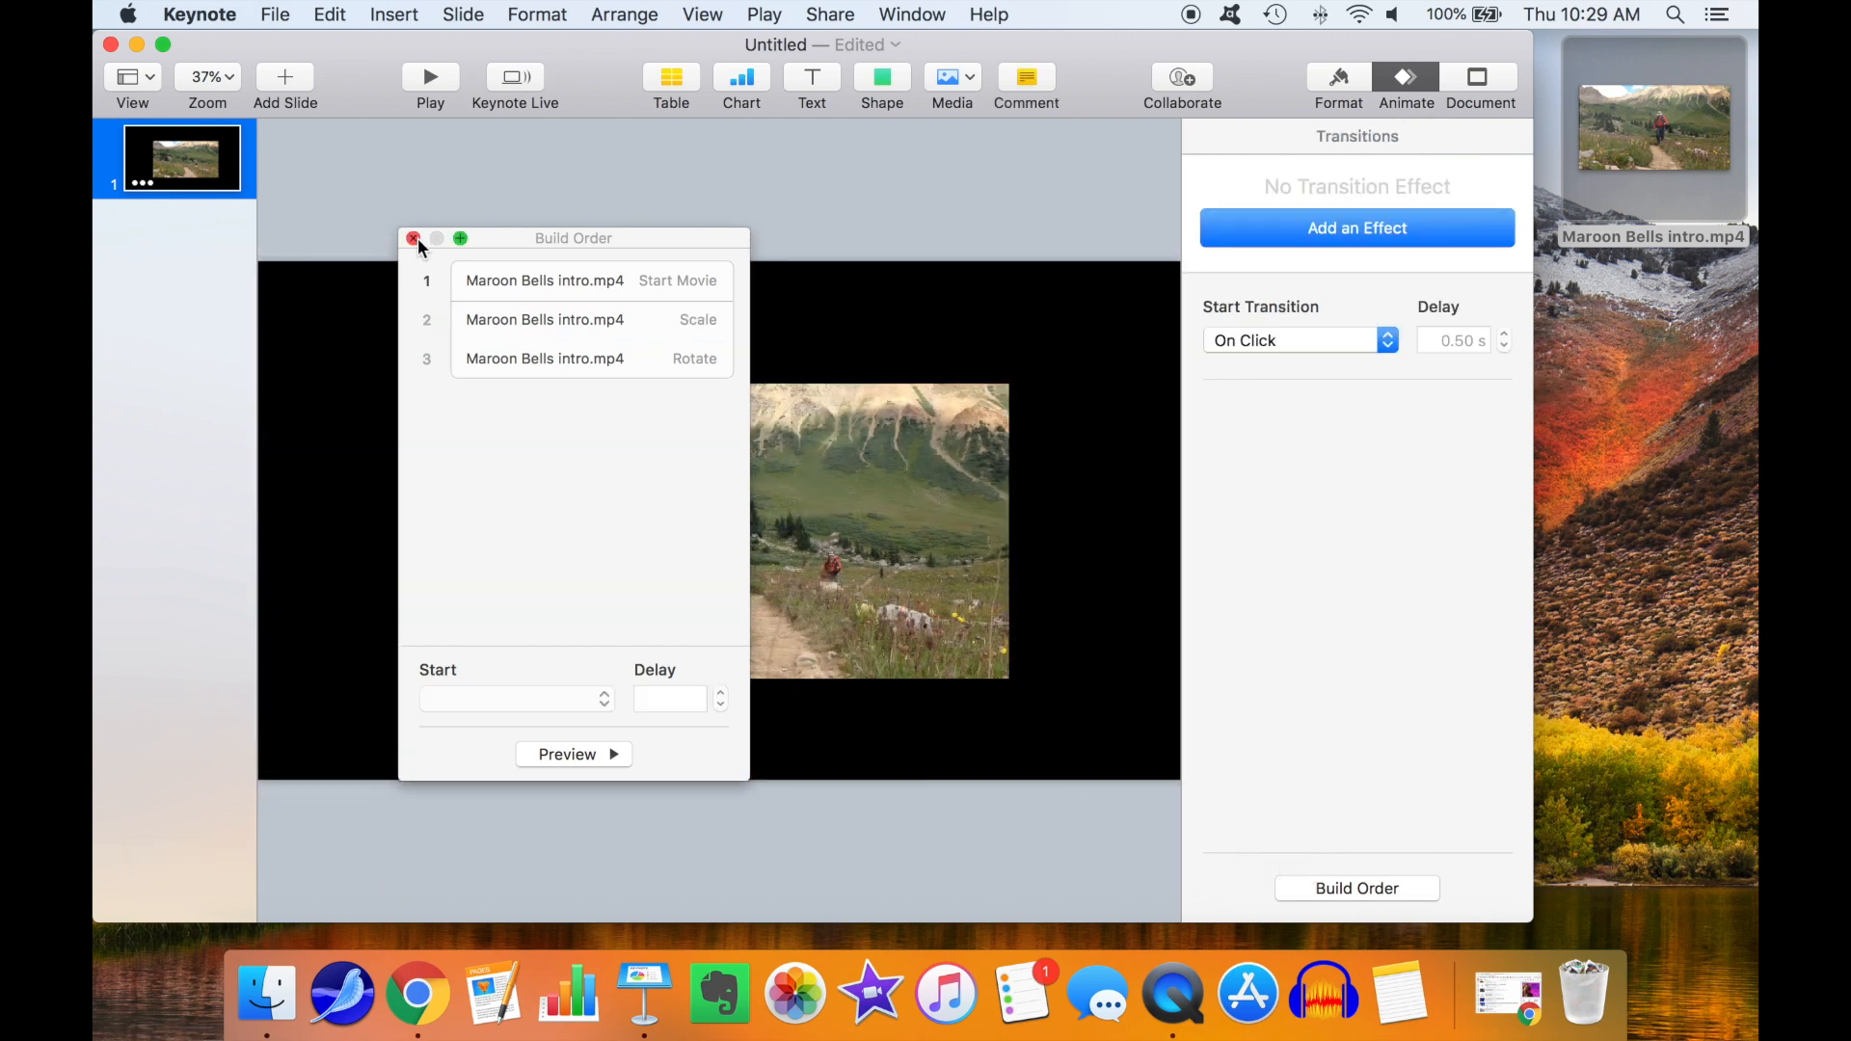
left_click(414, 239)
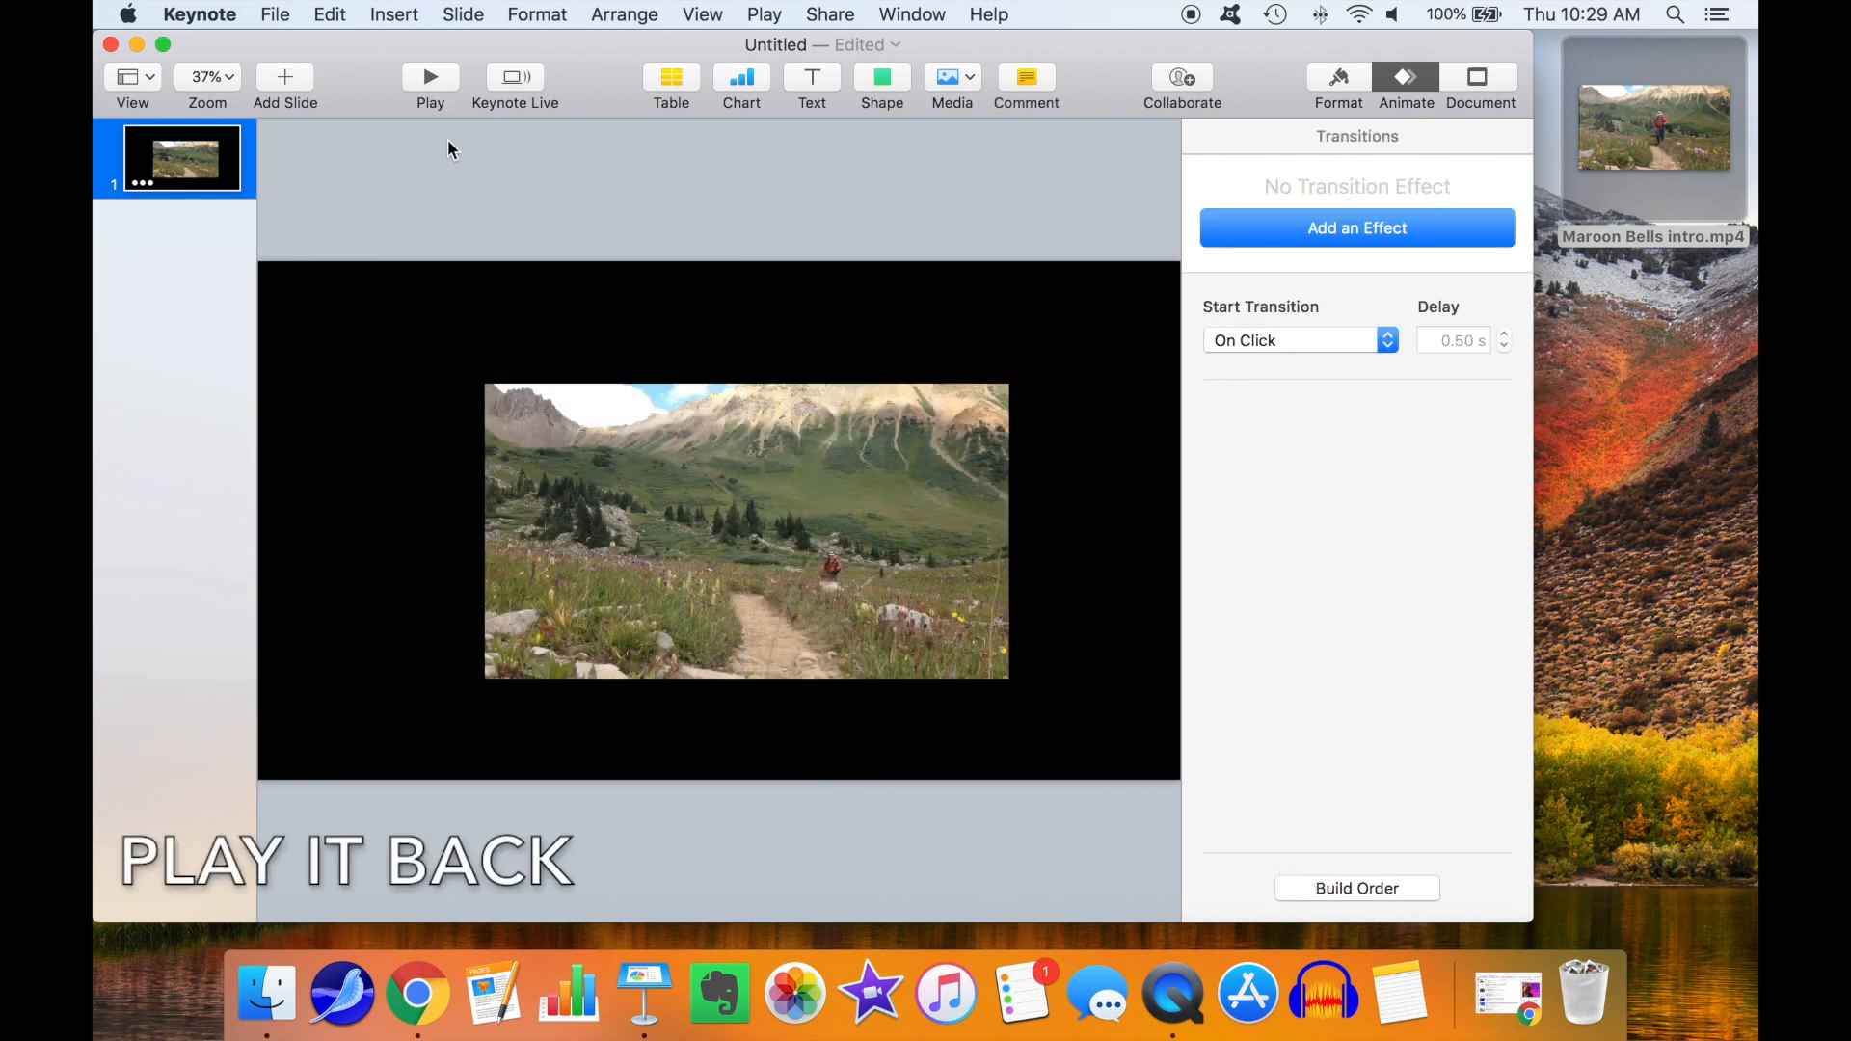
Step: Play the slideshow to watch the full animation, and exit it when the movie finishes
left_click(431, 79)
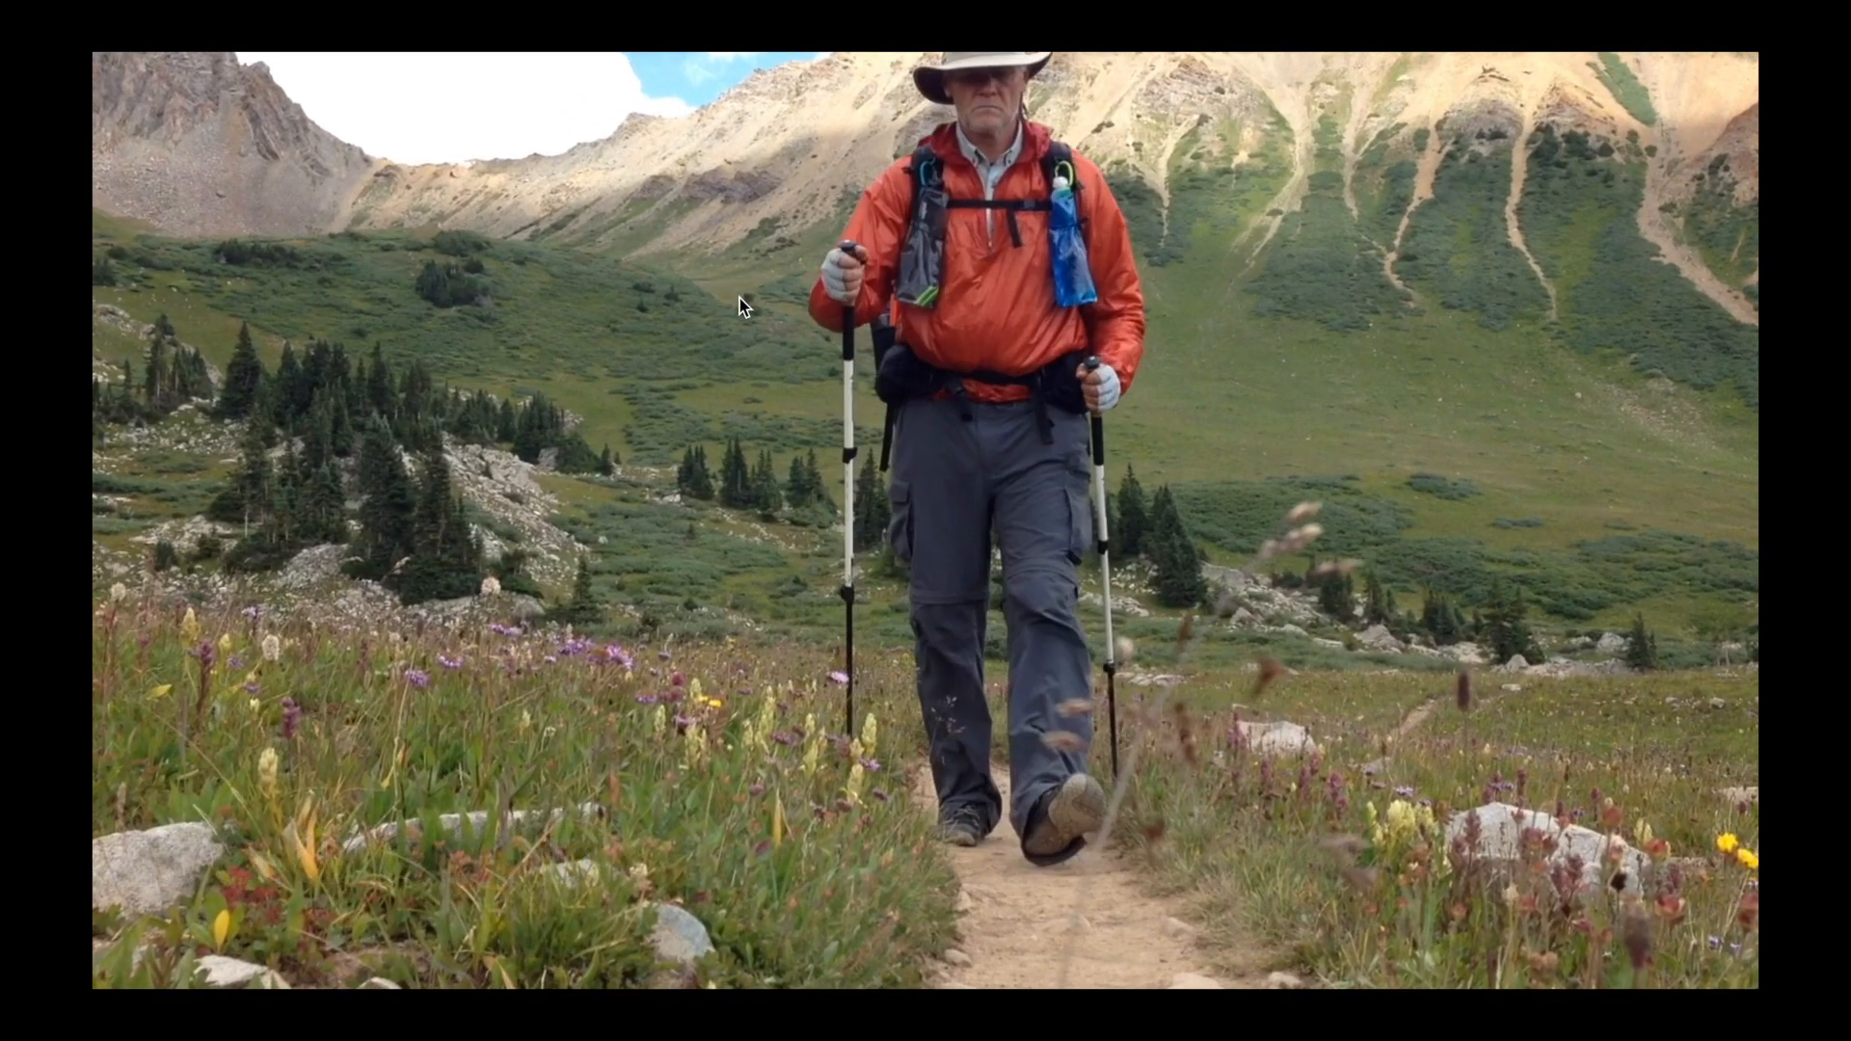
key("Escape")
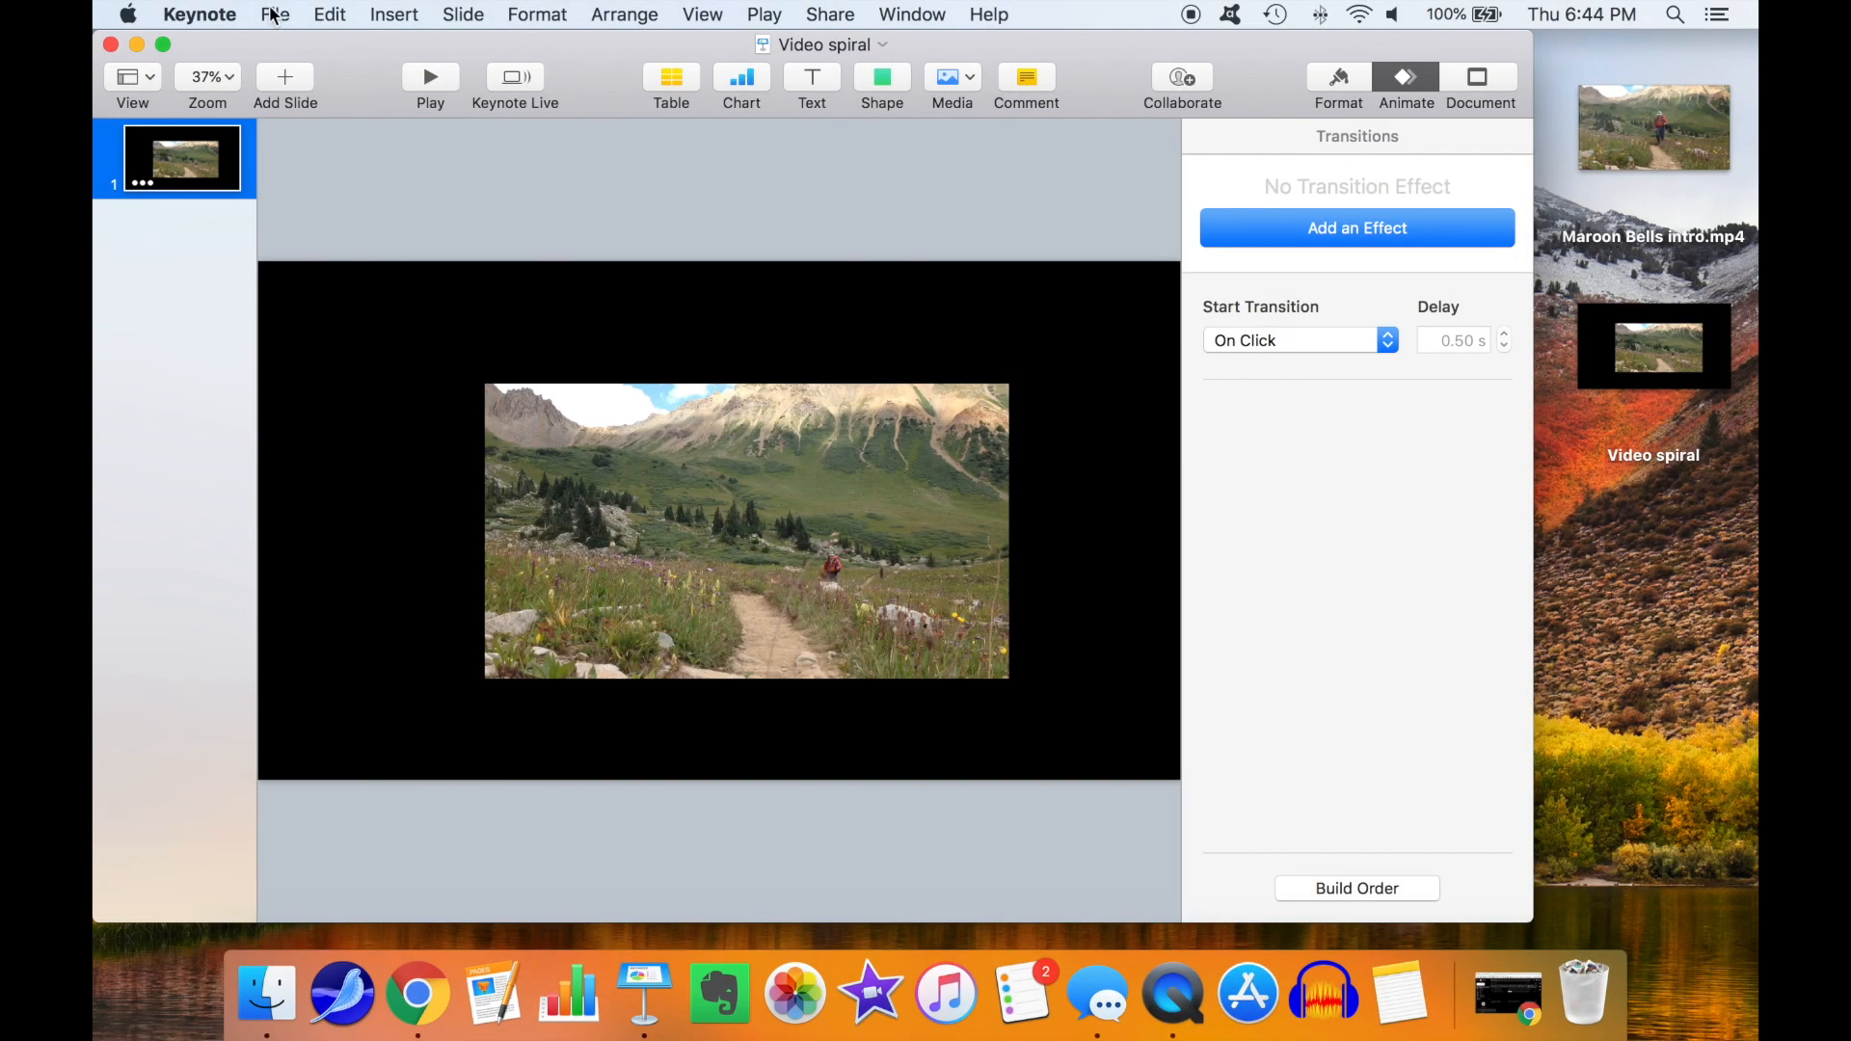
Step: Export the presentation to the Desktop as a self-playing 1080p movie named Video spiral
left_click(273, 14)
mouse_move(317, 285)
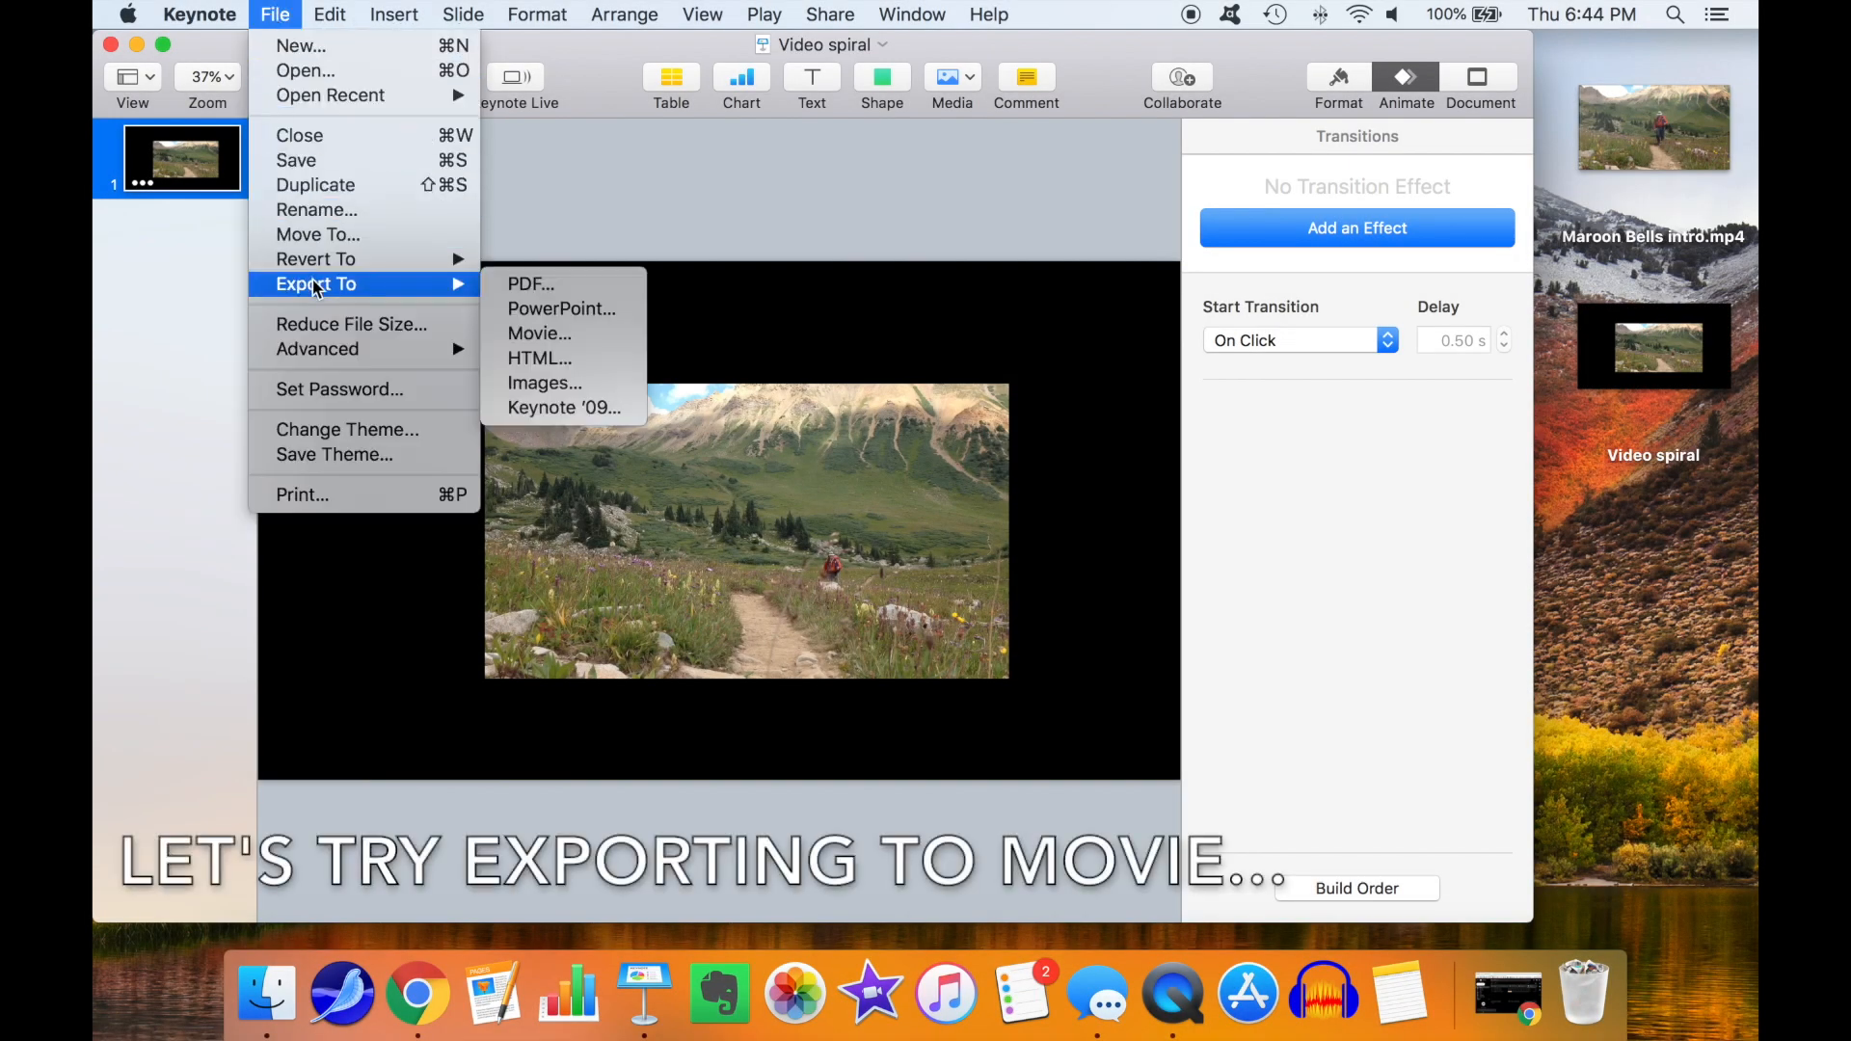
left_click(594, 334)
left_click(828, 439)
left_click(847, 462)
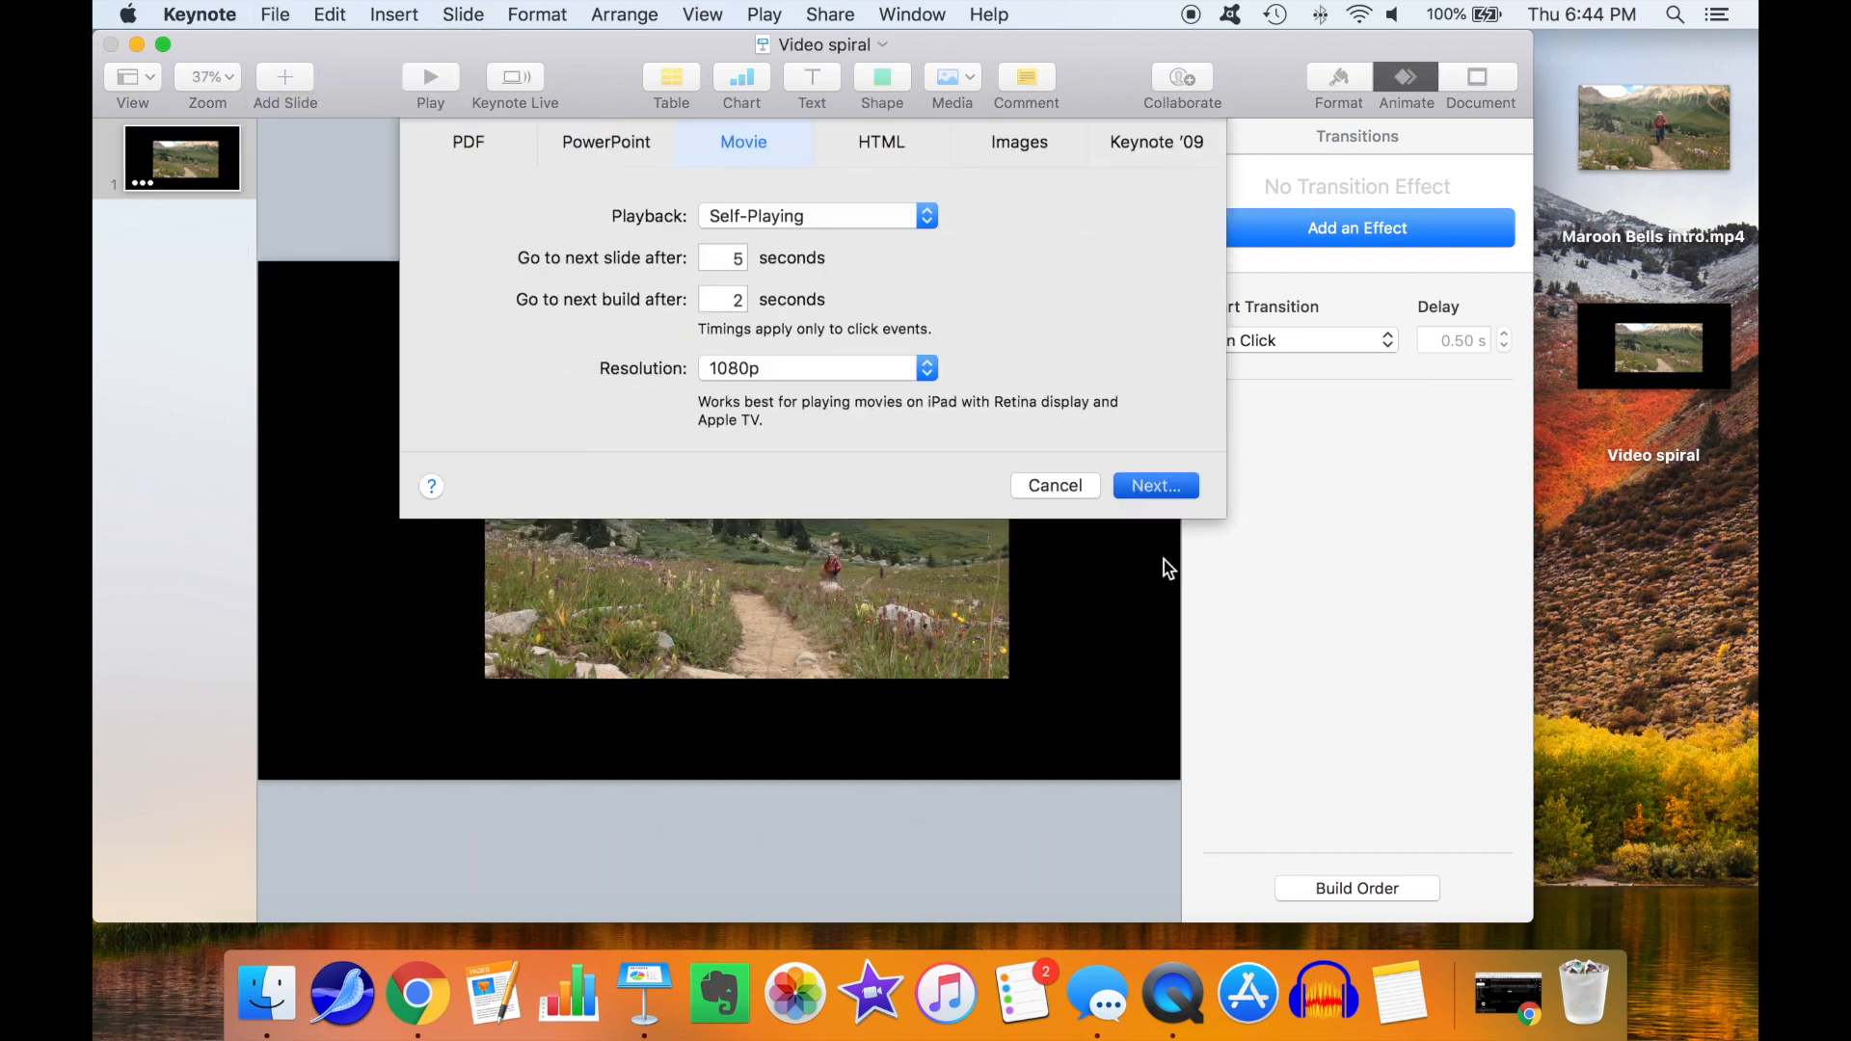
key("Return")
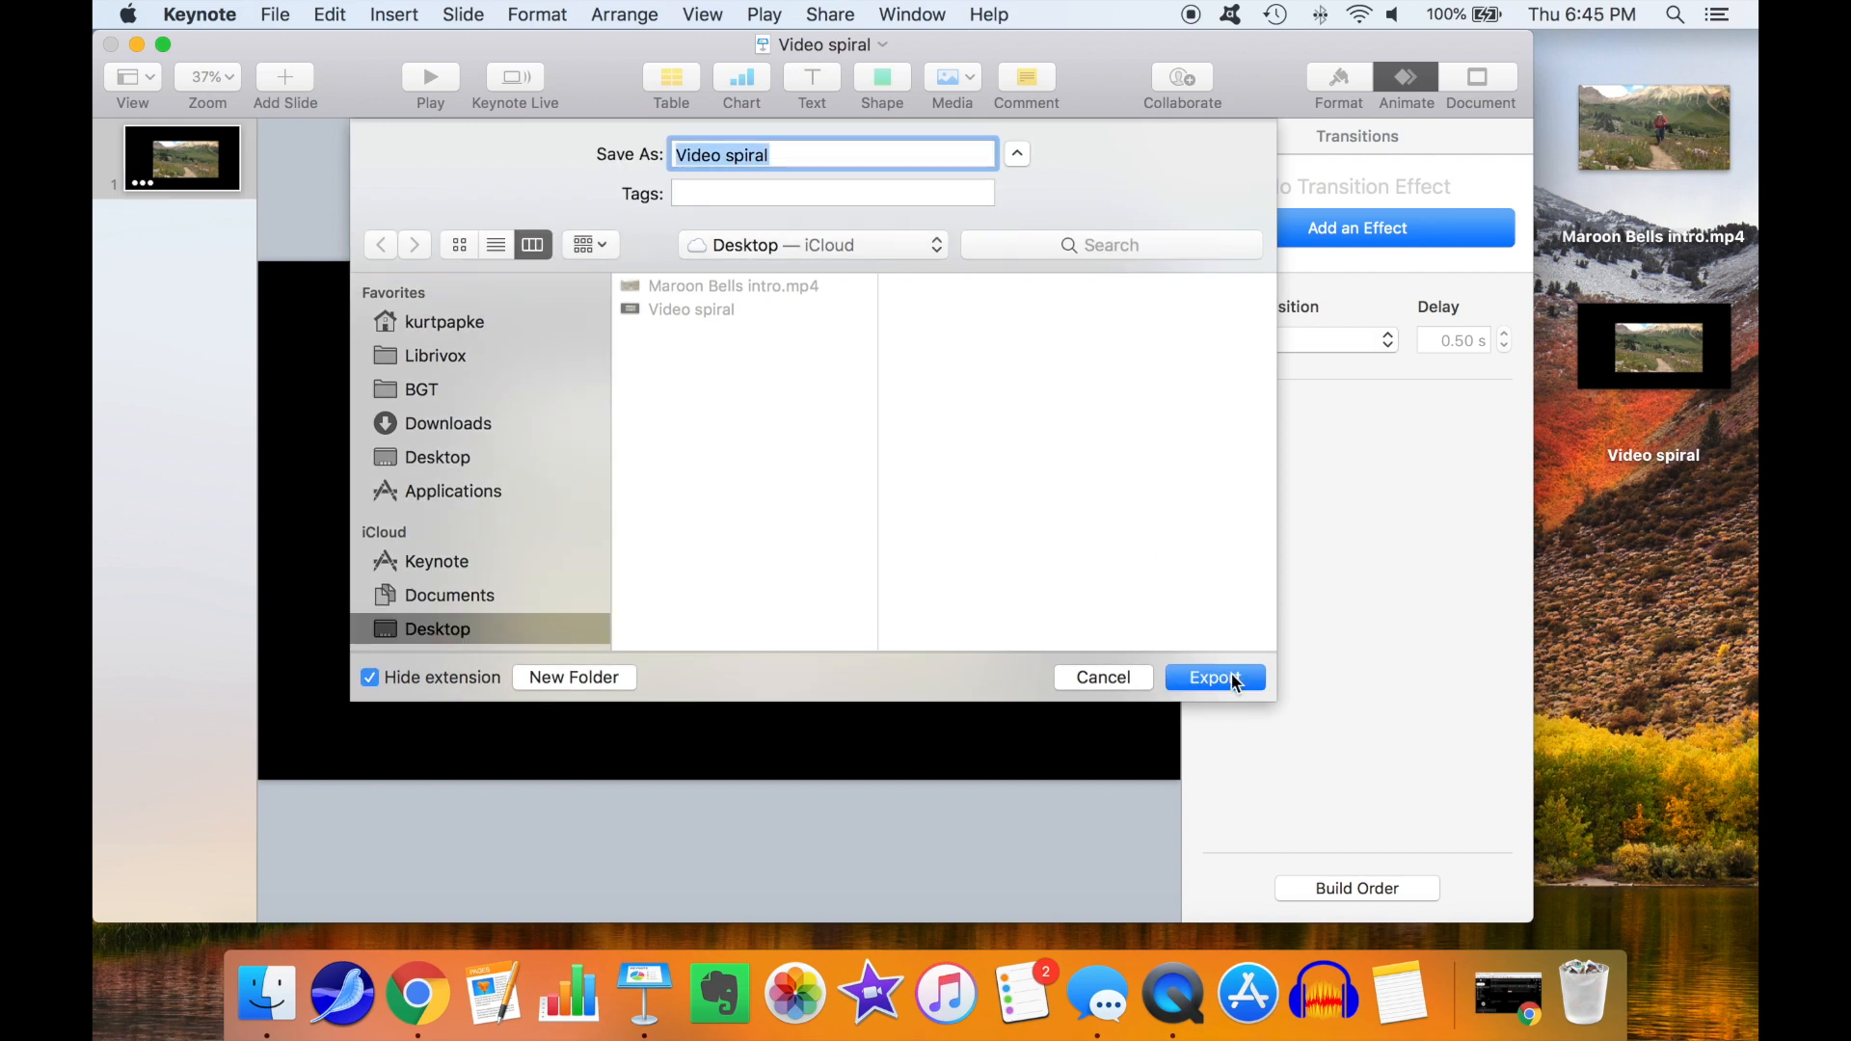
left_click(1235, 681)
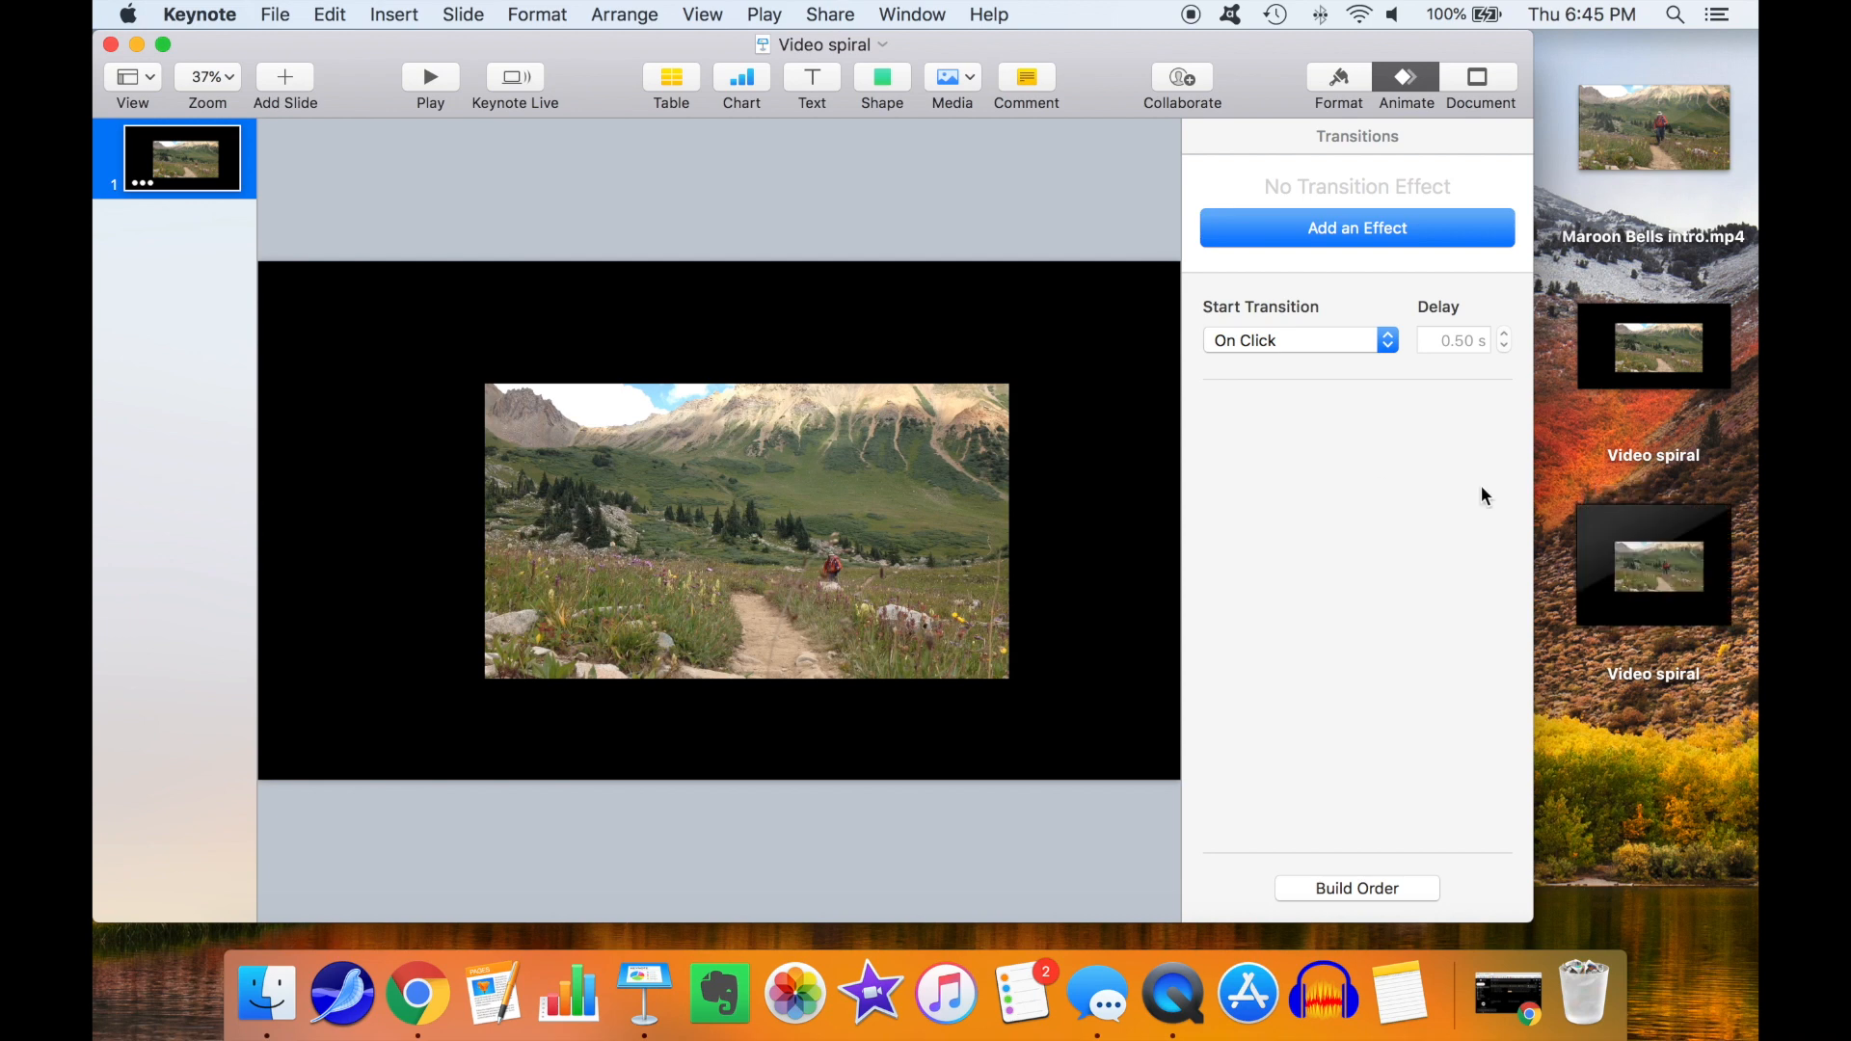
Step: Open the exported Video spiral movie from the desktop and play it
left_click(1650, 526)
double_click(1647, 520)
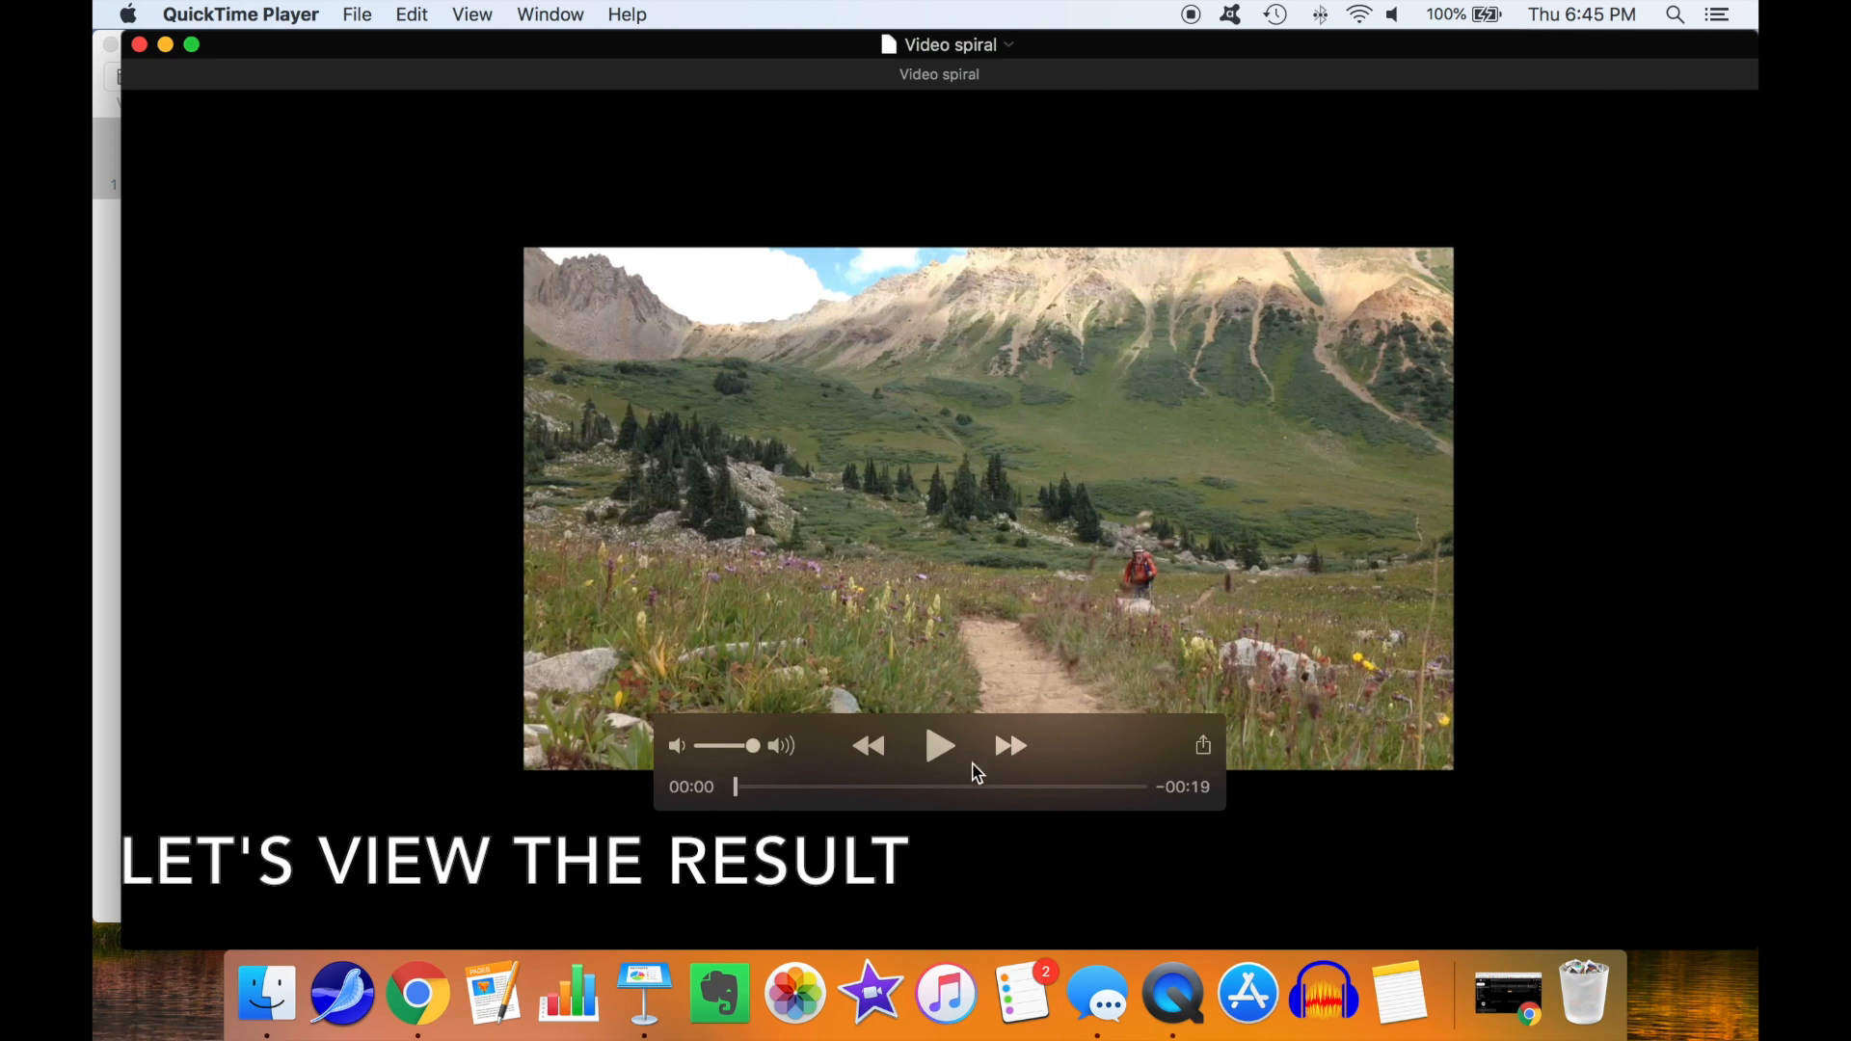
left_click(942, 751)
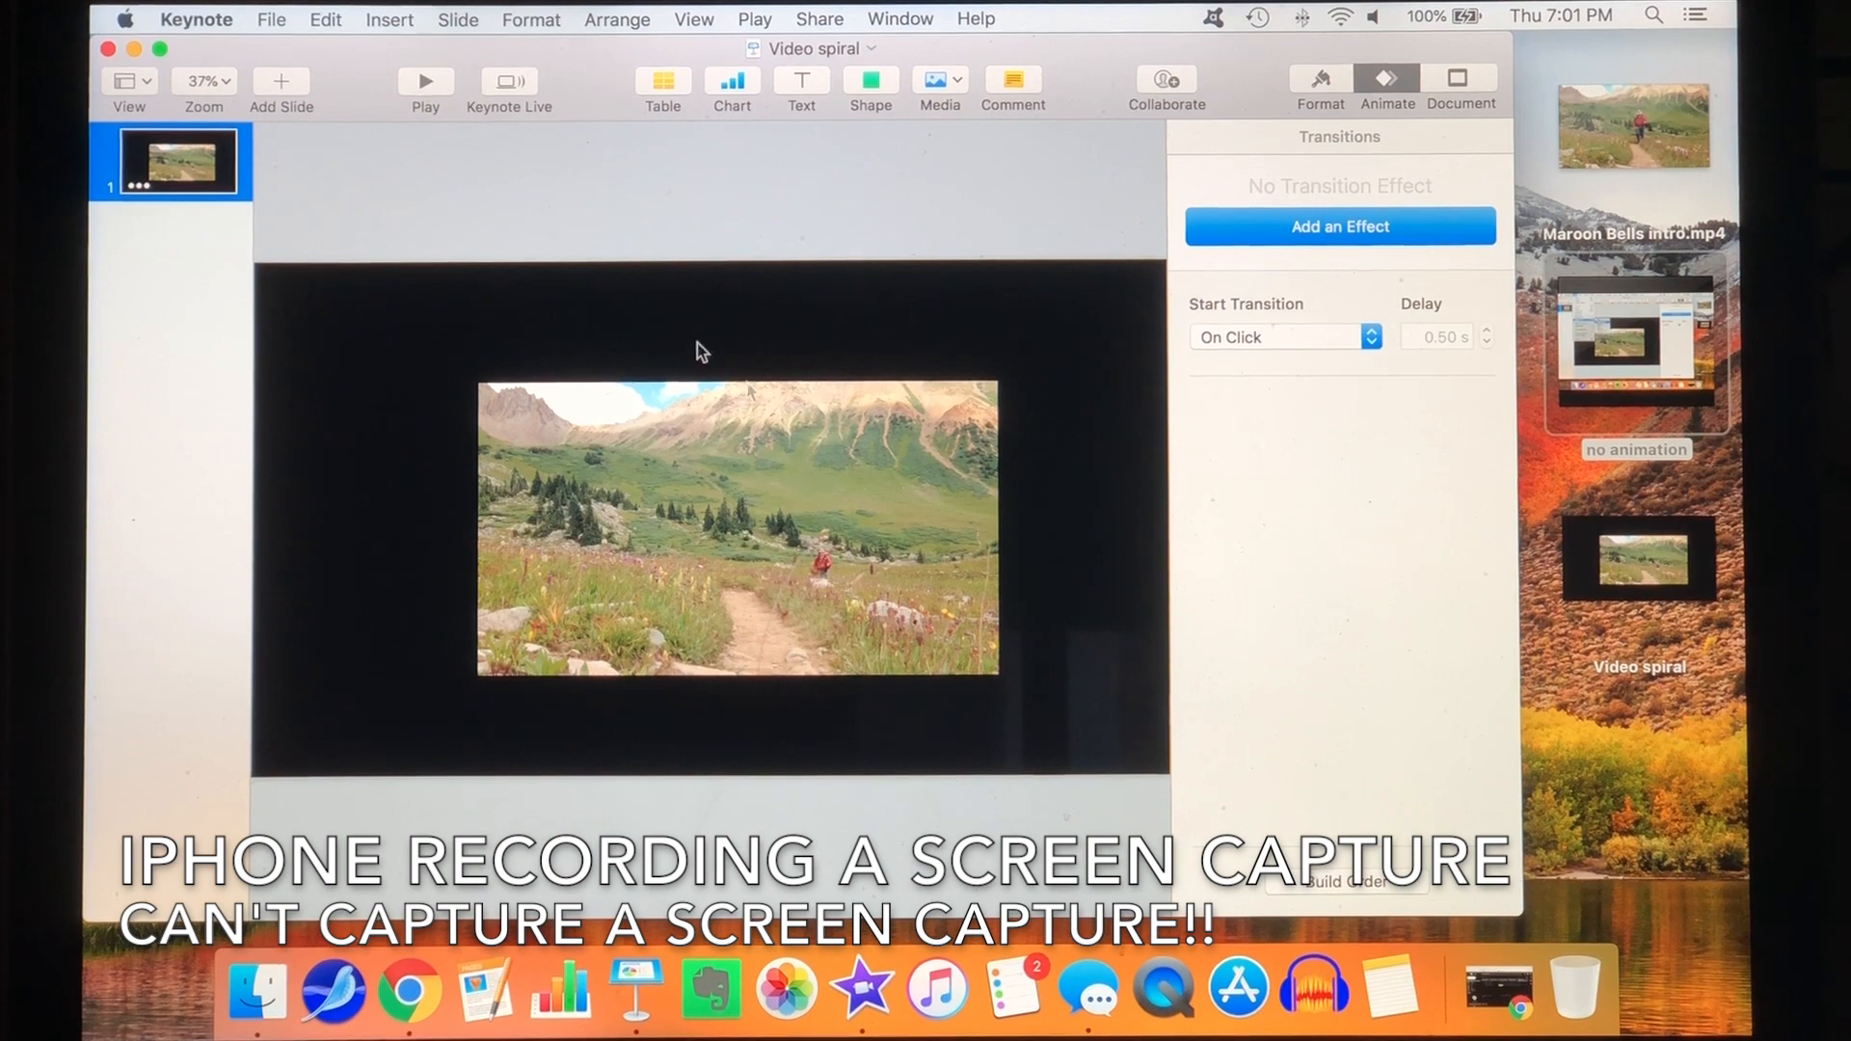
Step: Switch to QuickTime Player and start a new full-screen recording
left_click(1169, 981)
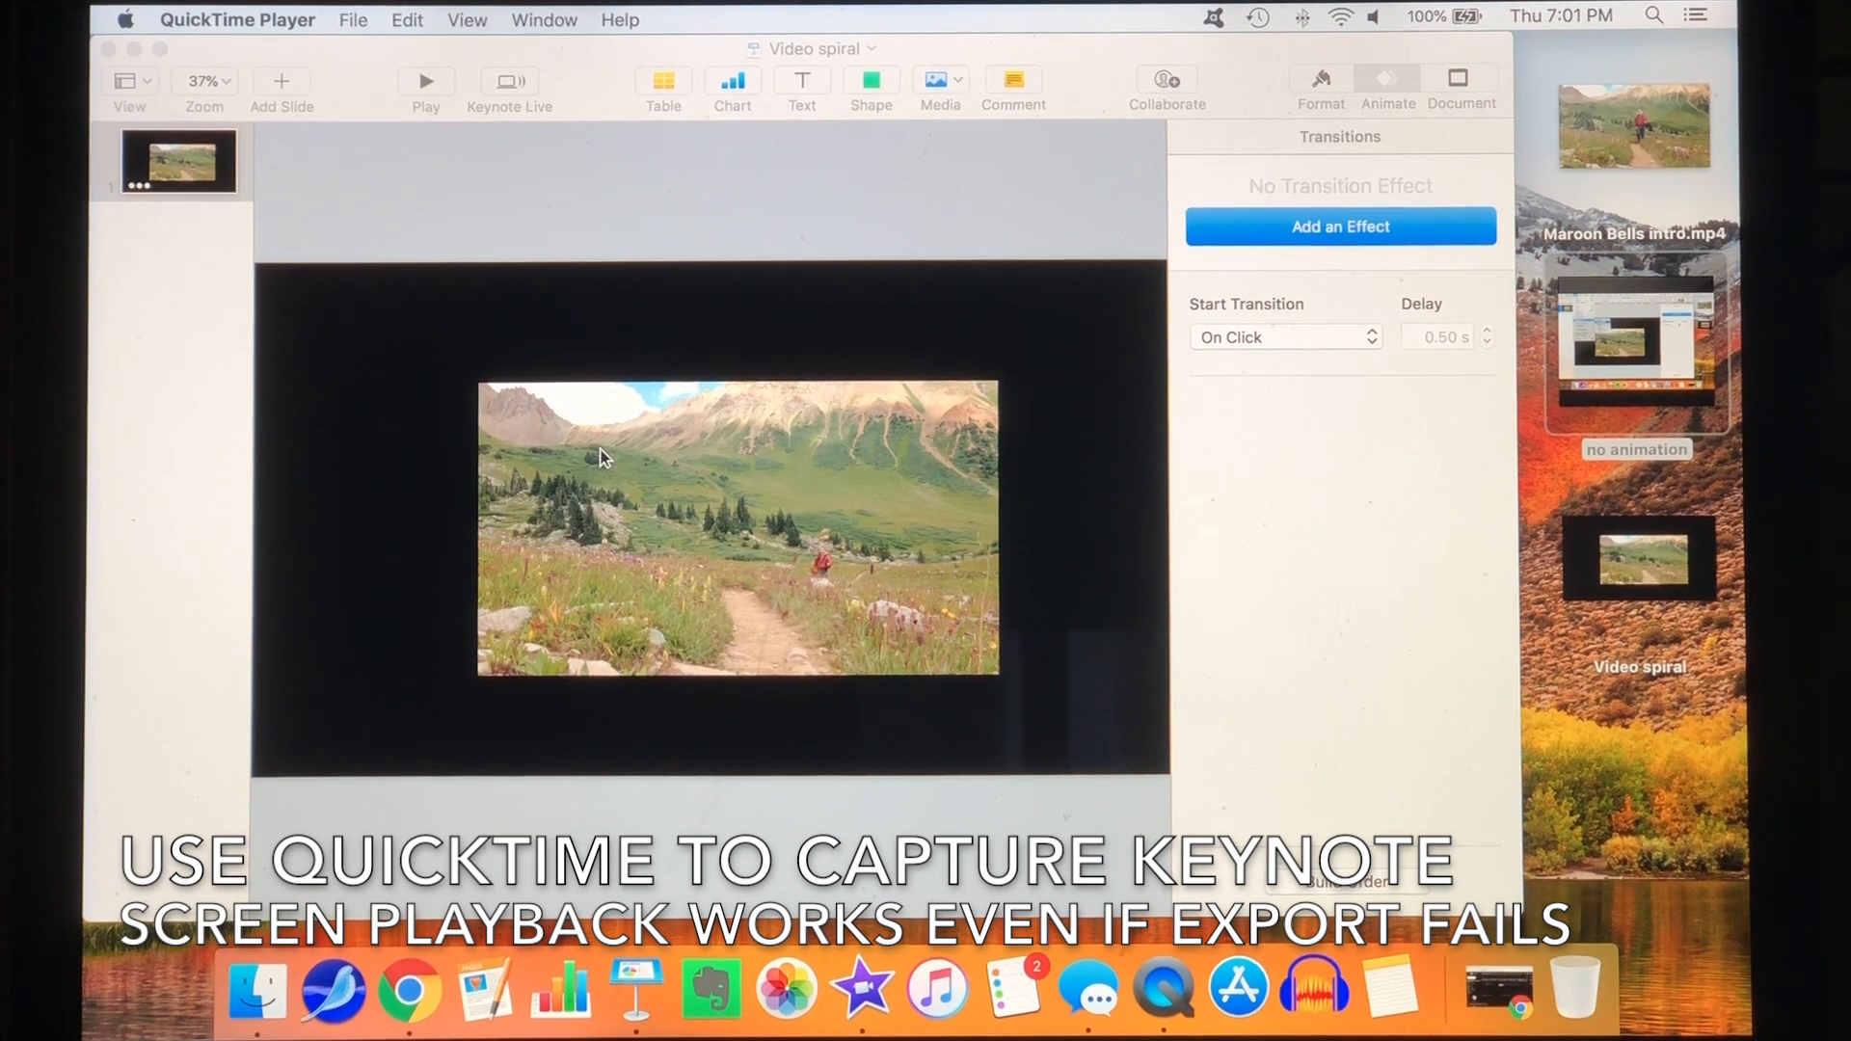
left_click(357, 20)
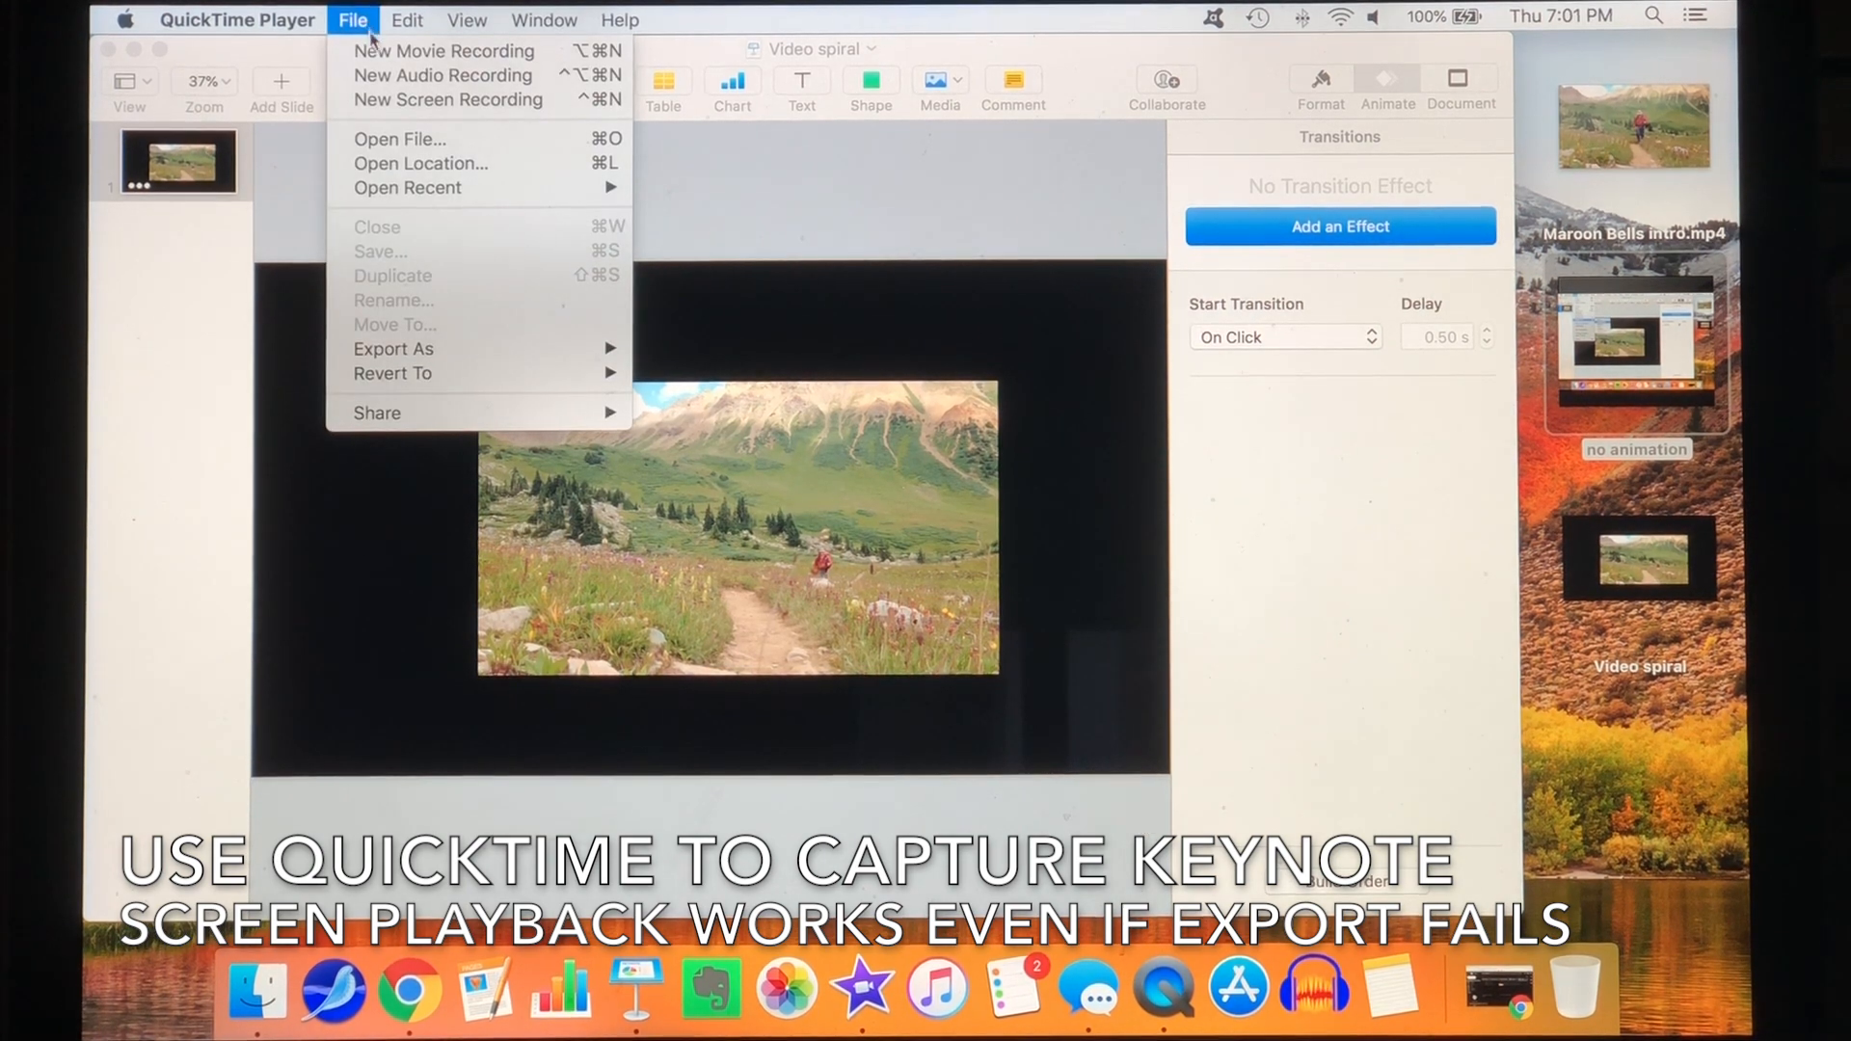
left_click(383, 97)
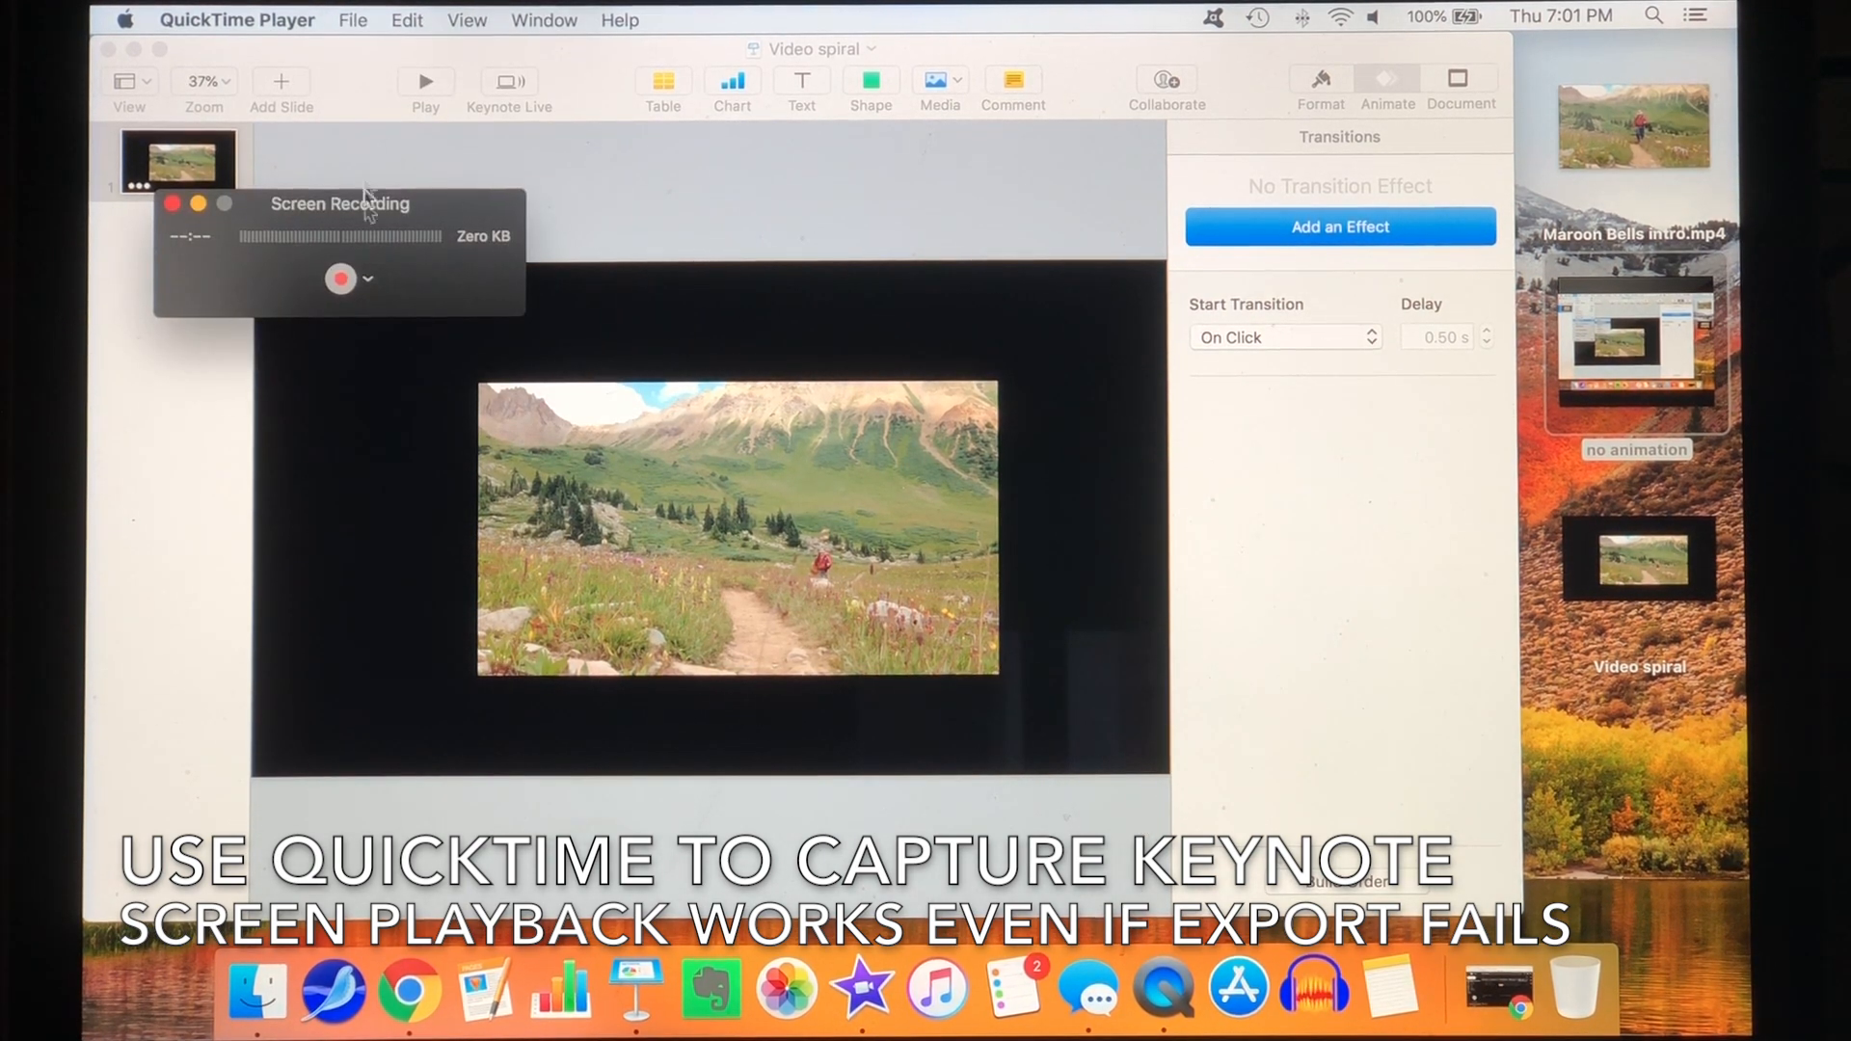
left_click(341, 279)
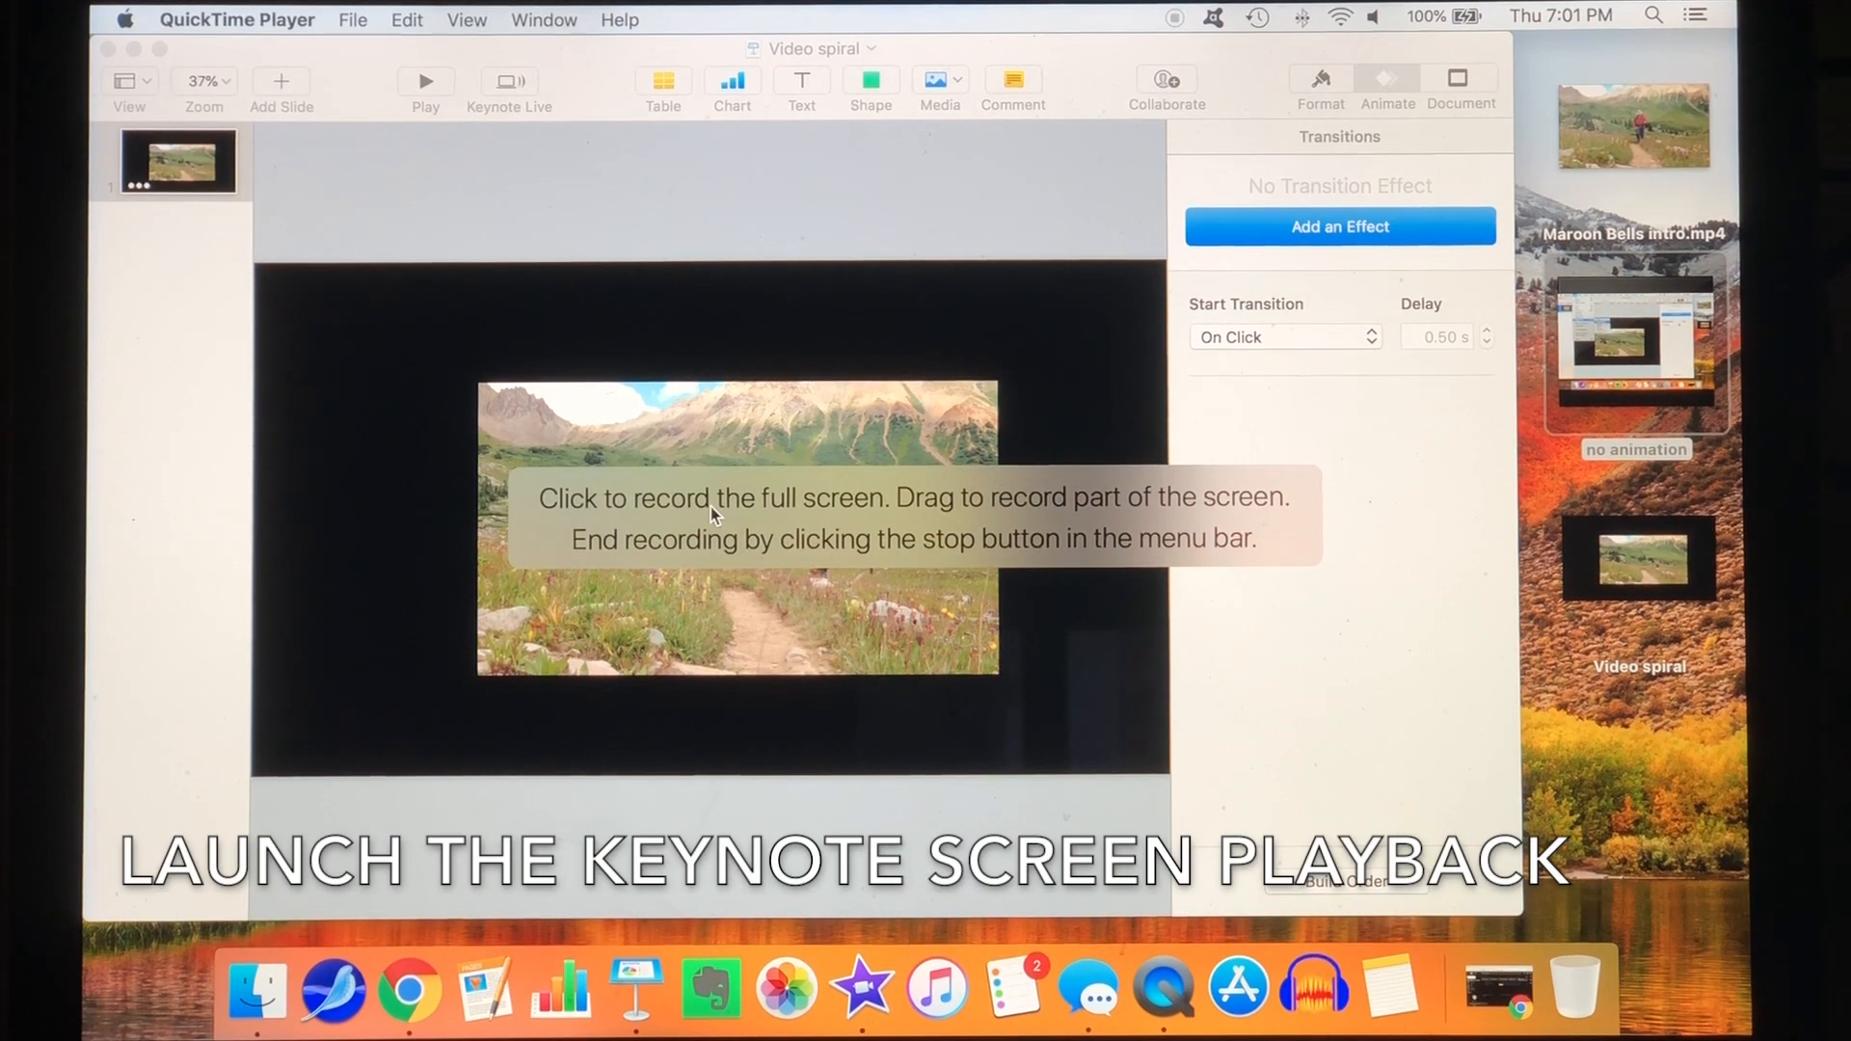
left_click(487, 191)
Step: Play the Keynote slideshow through while it is being captured, exit it and stop the screen recording
left_click(429, 86)
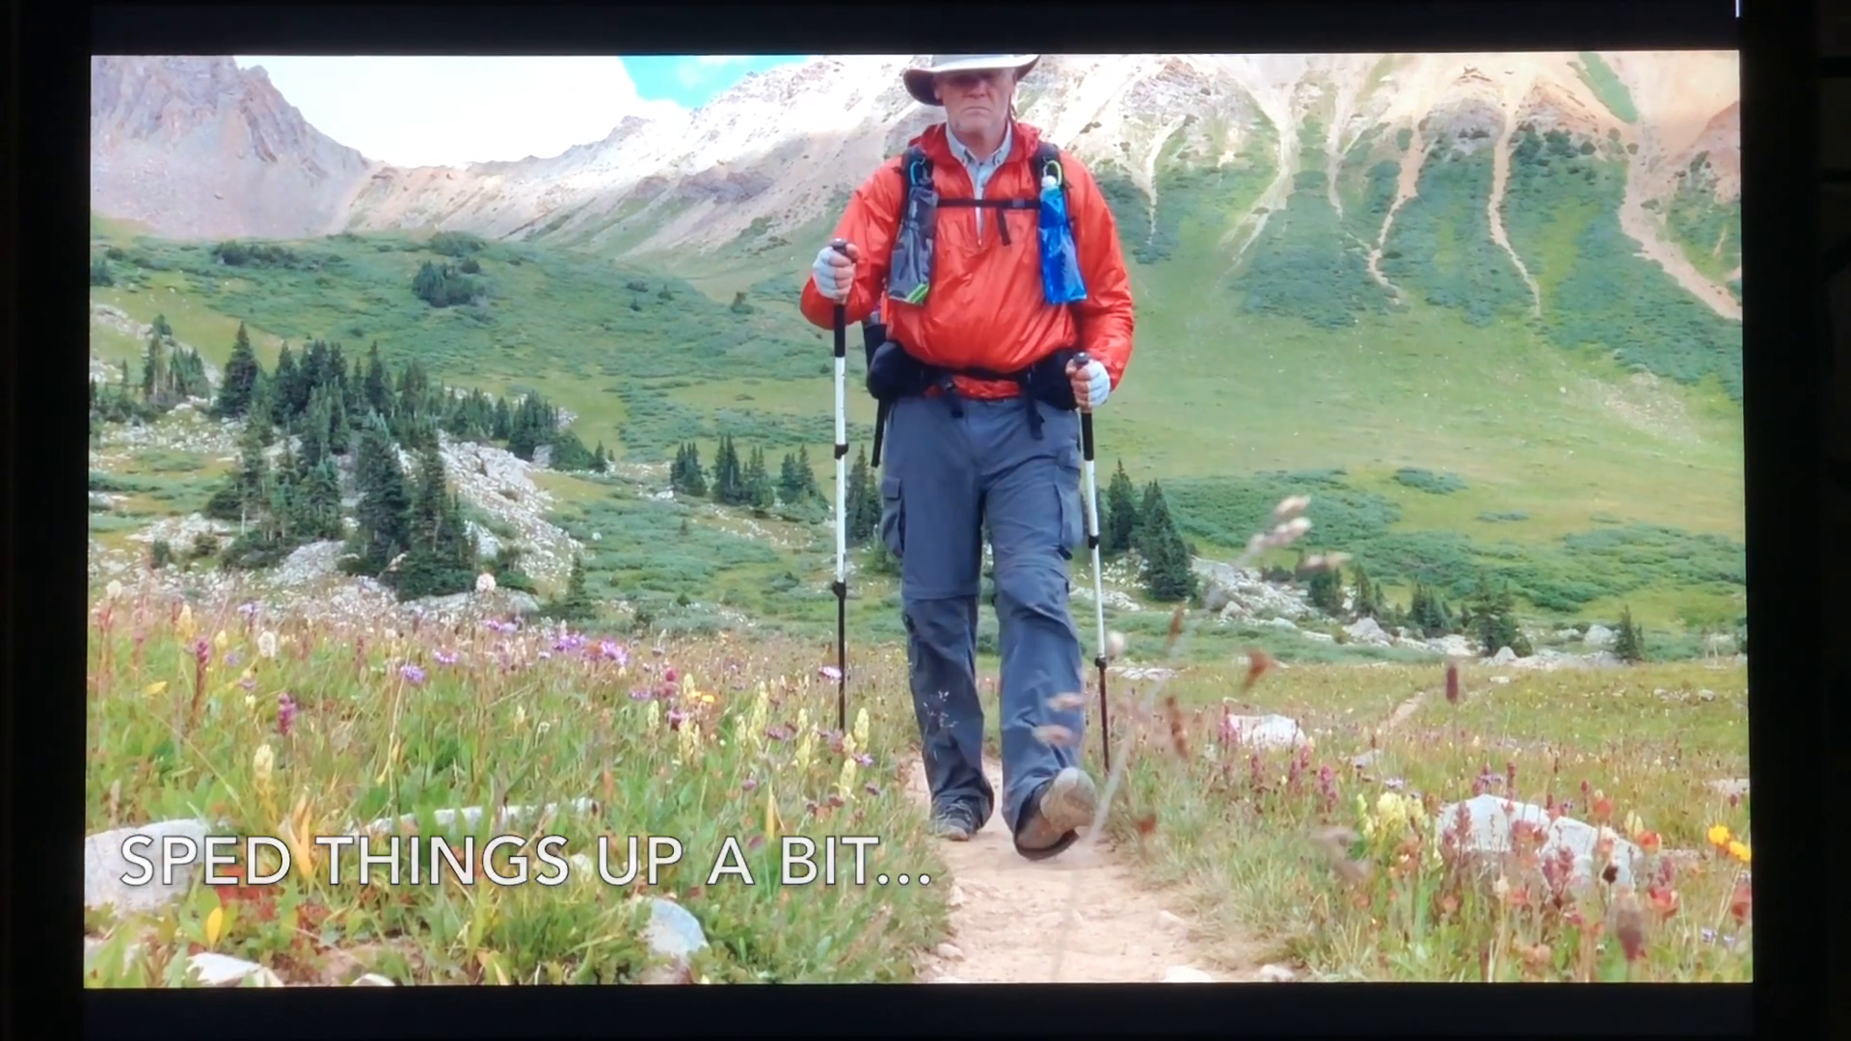
key("Escape")
left_click(1176, 17)
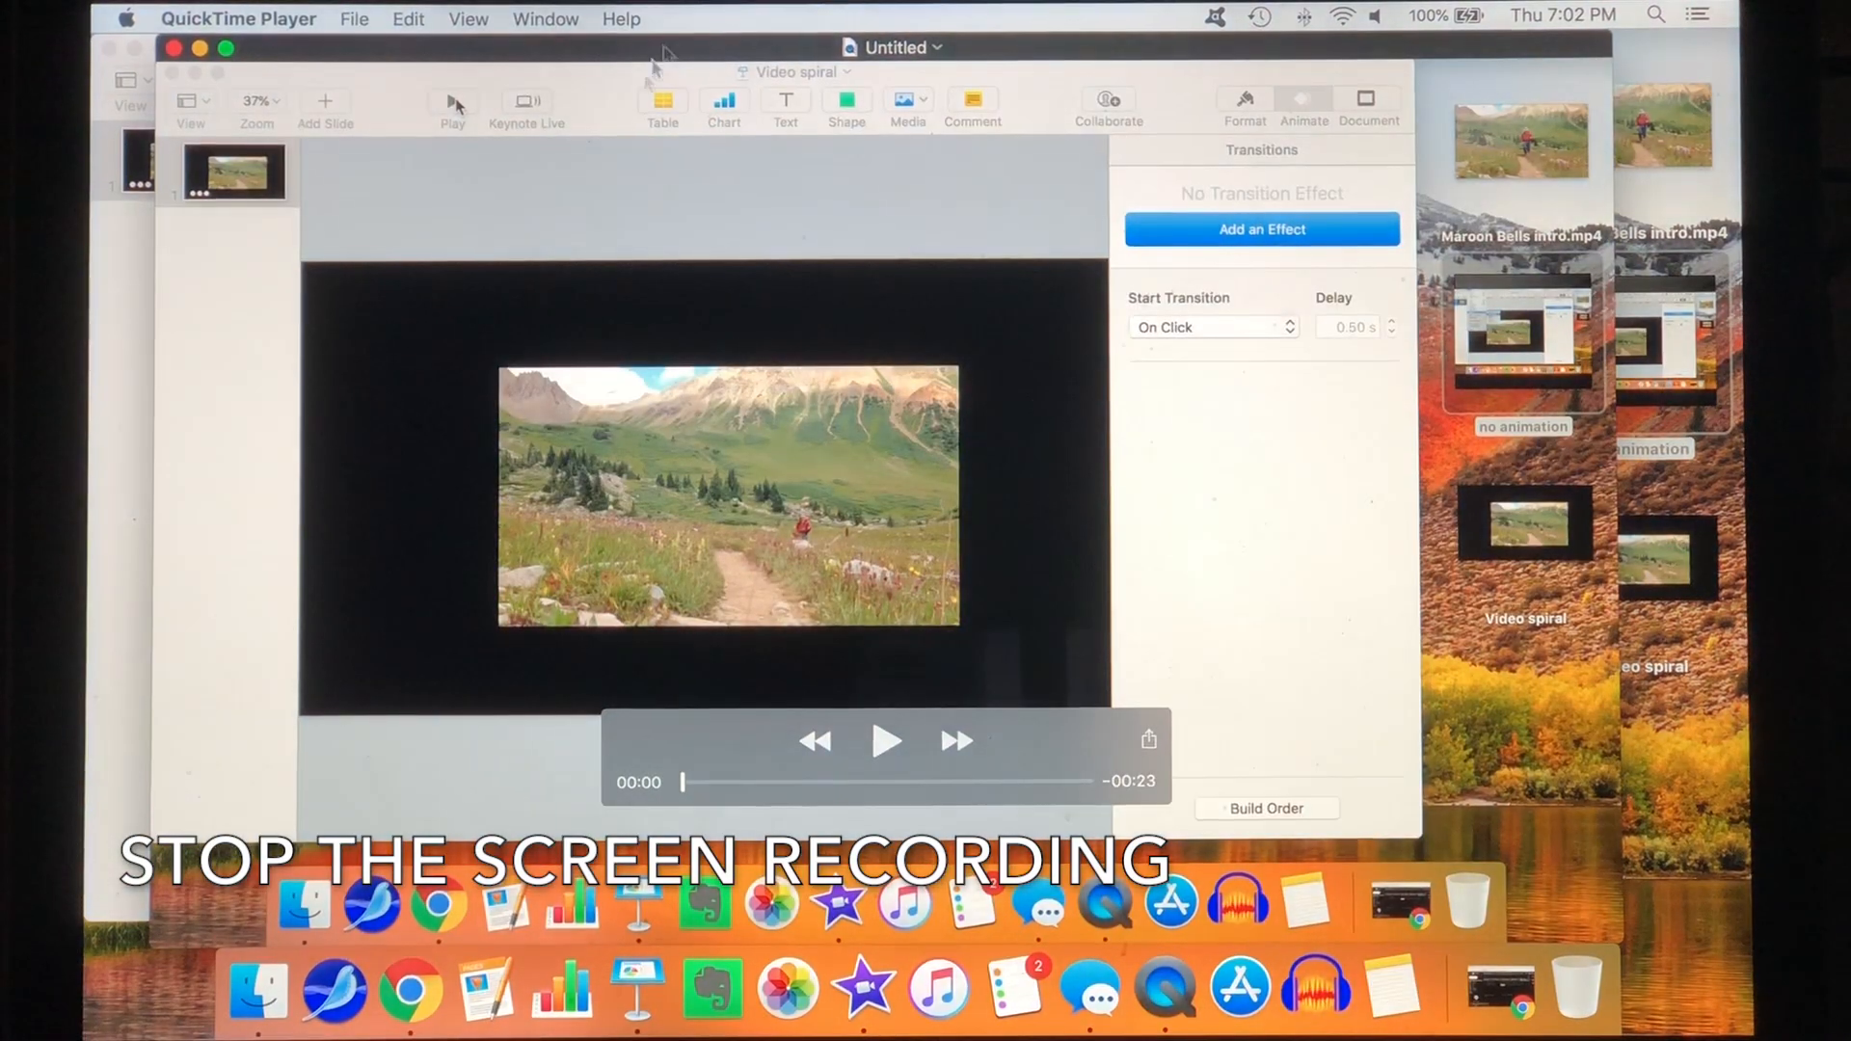
Step: Trim both ends of the screen recording so that only the slideshow's spiral animation and full-frame video remain
left_click(413, 20)
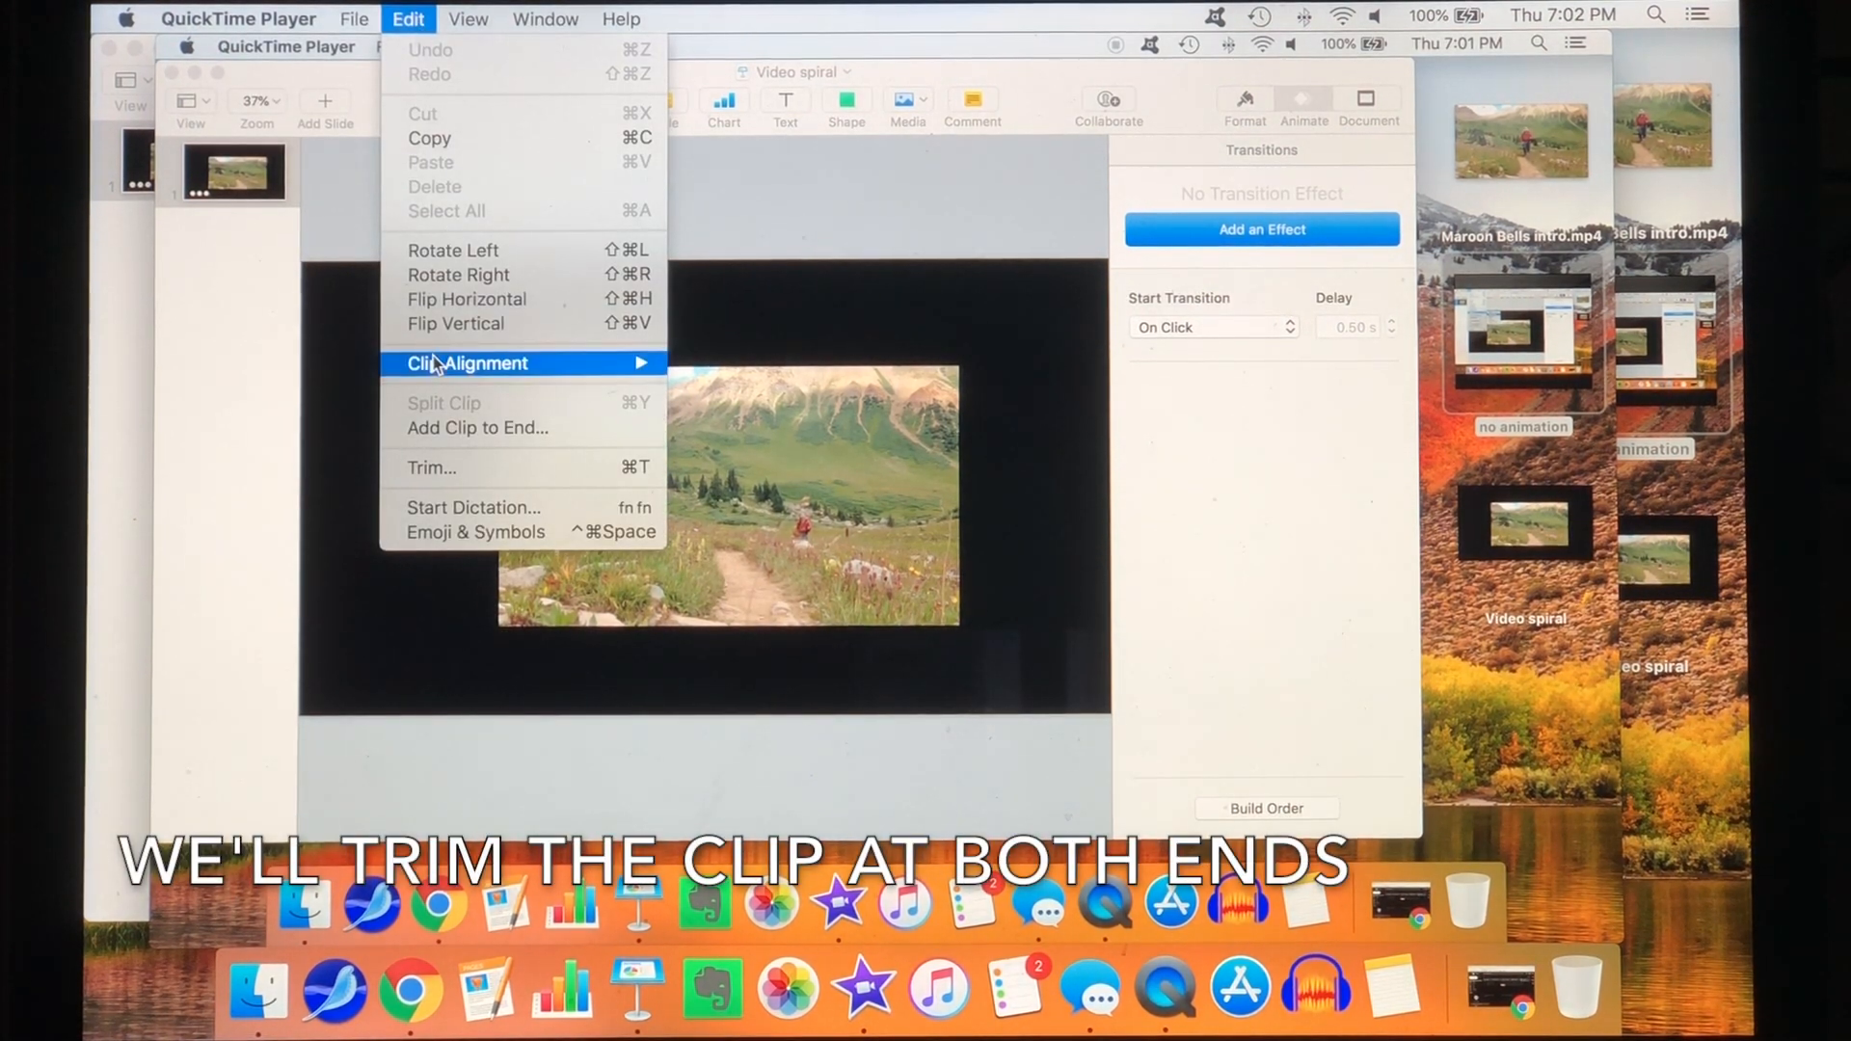
left_click(441, 467)
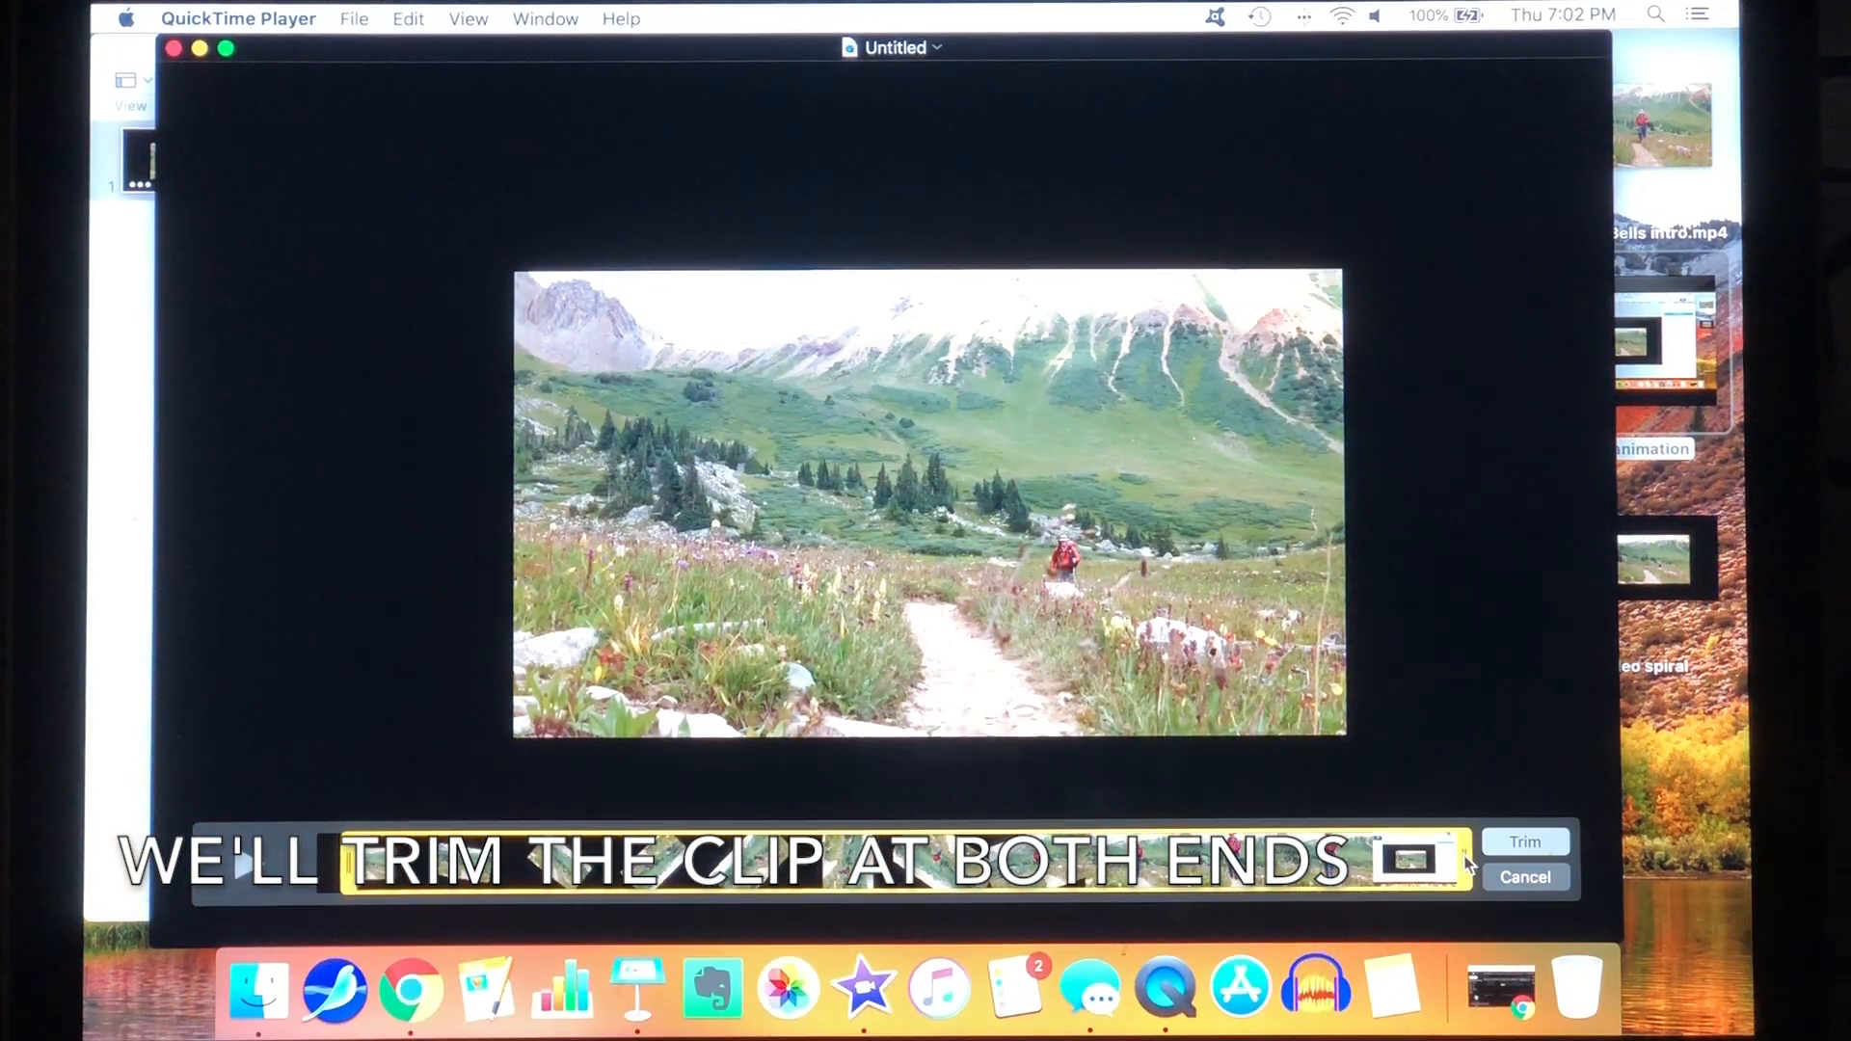
left_click_drag(1468, 861, 1313, 861)
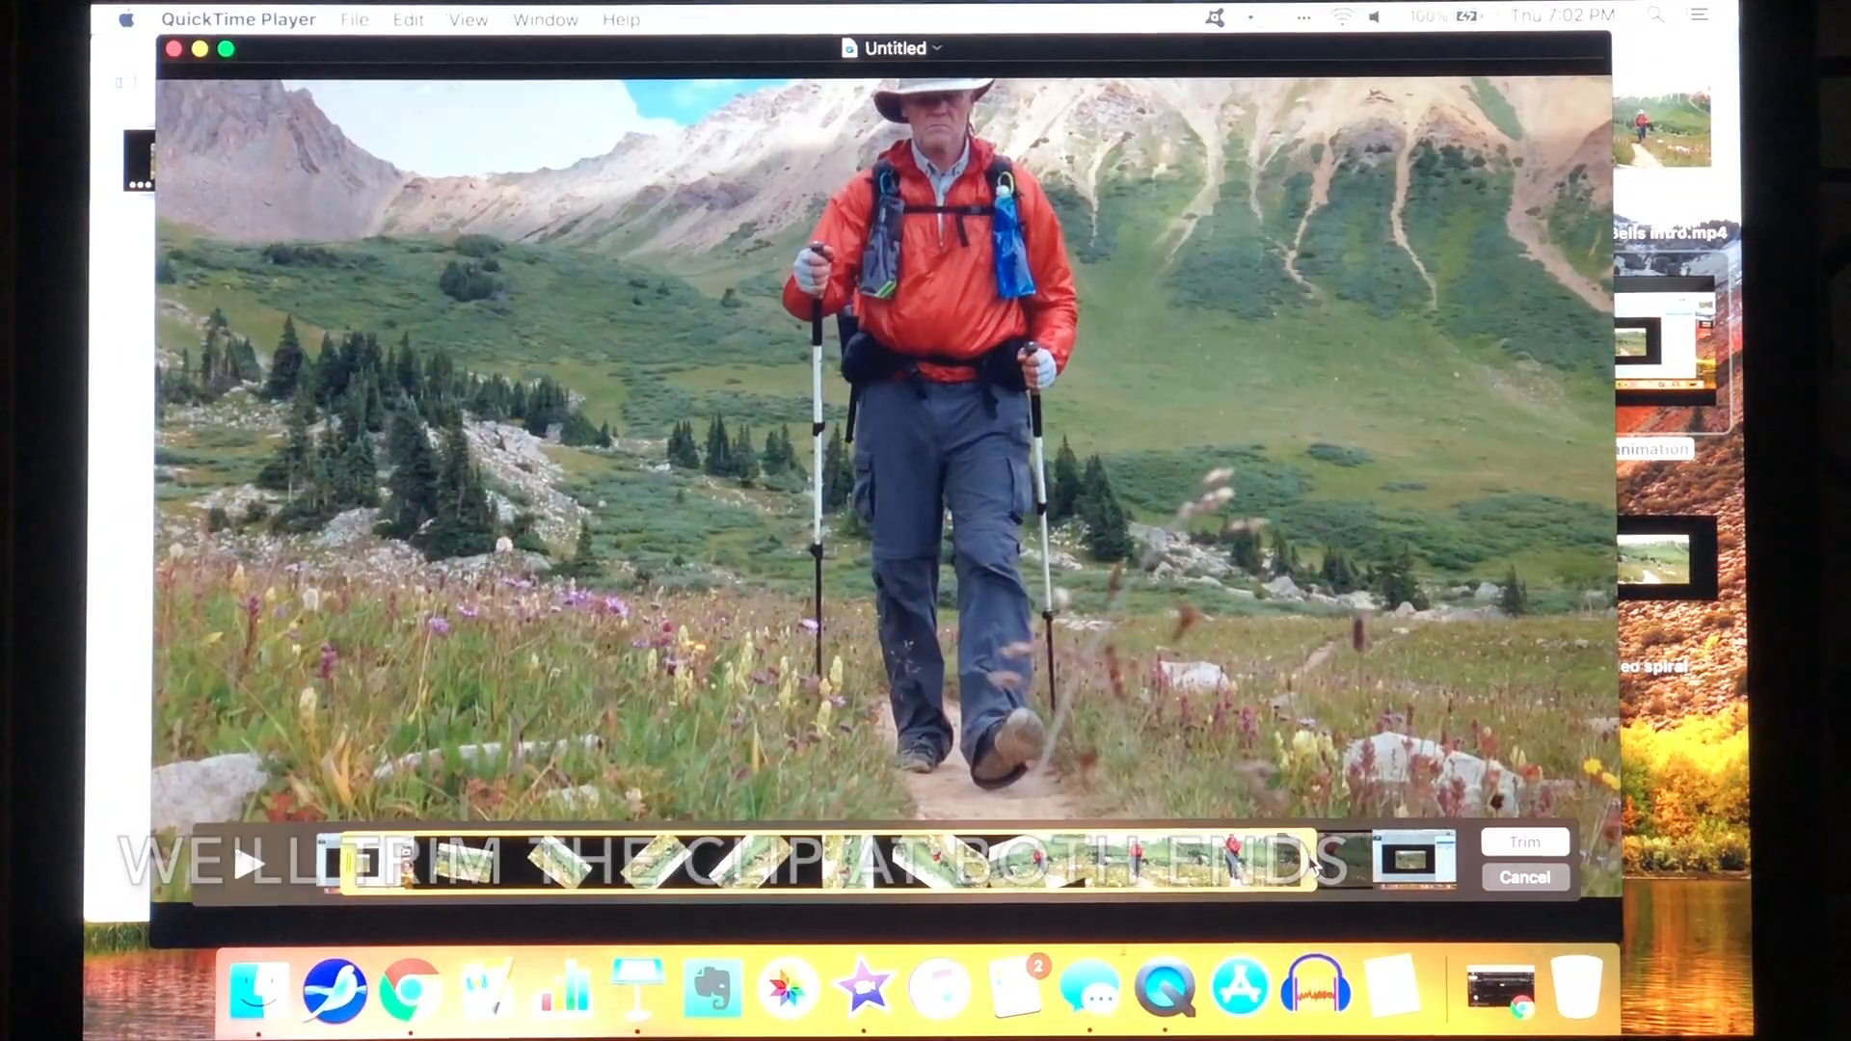
left_click(1525, 842)
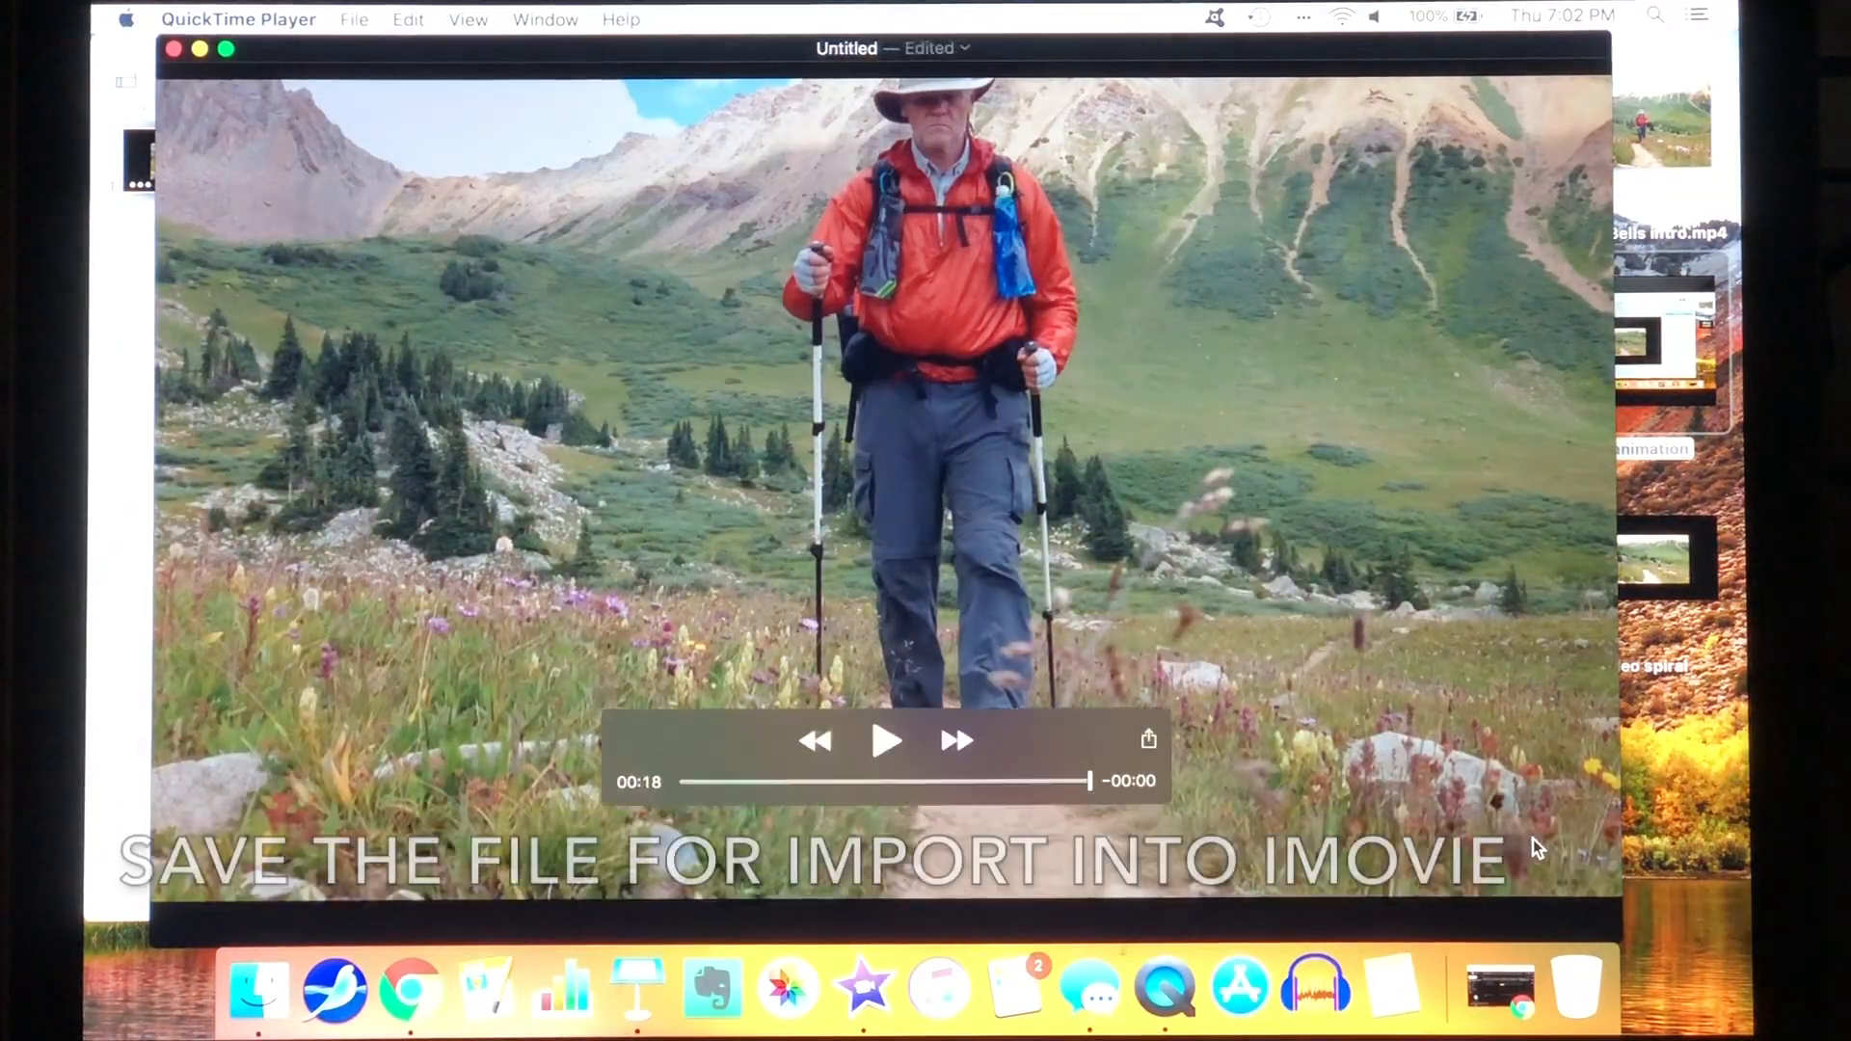
Step: Save the trimmed screen recording to the Desktop under the name yes
left_click(355, 19)
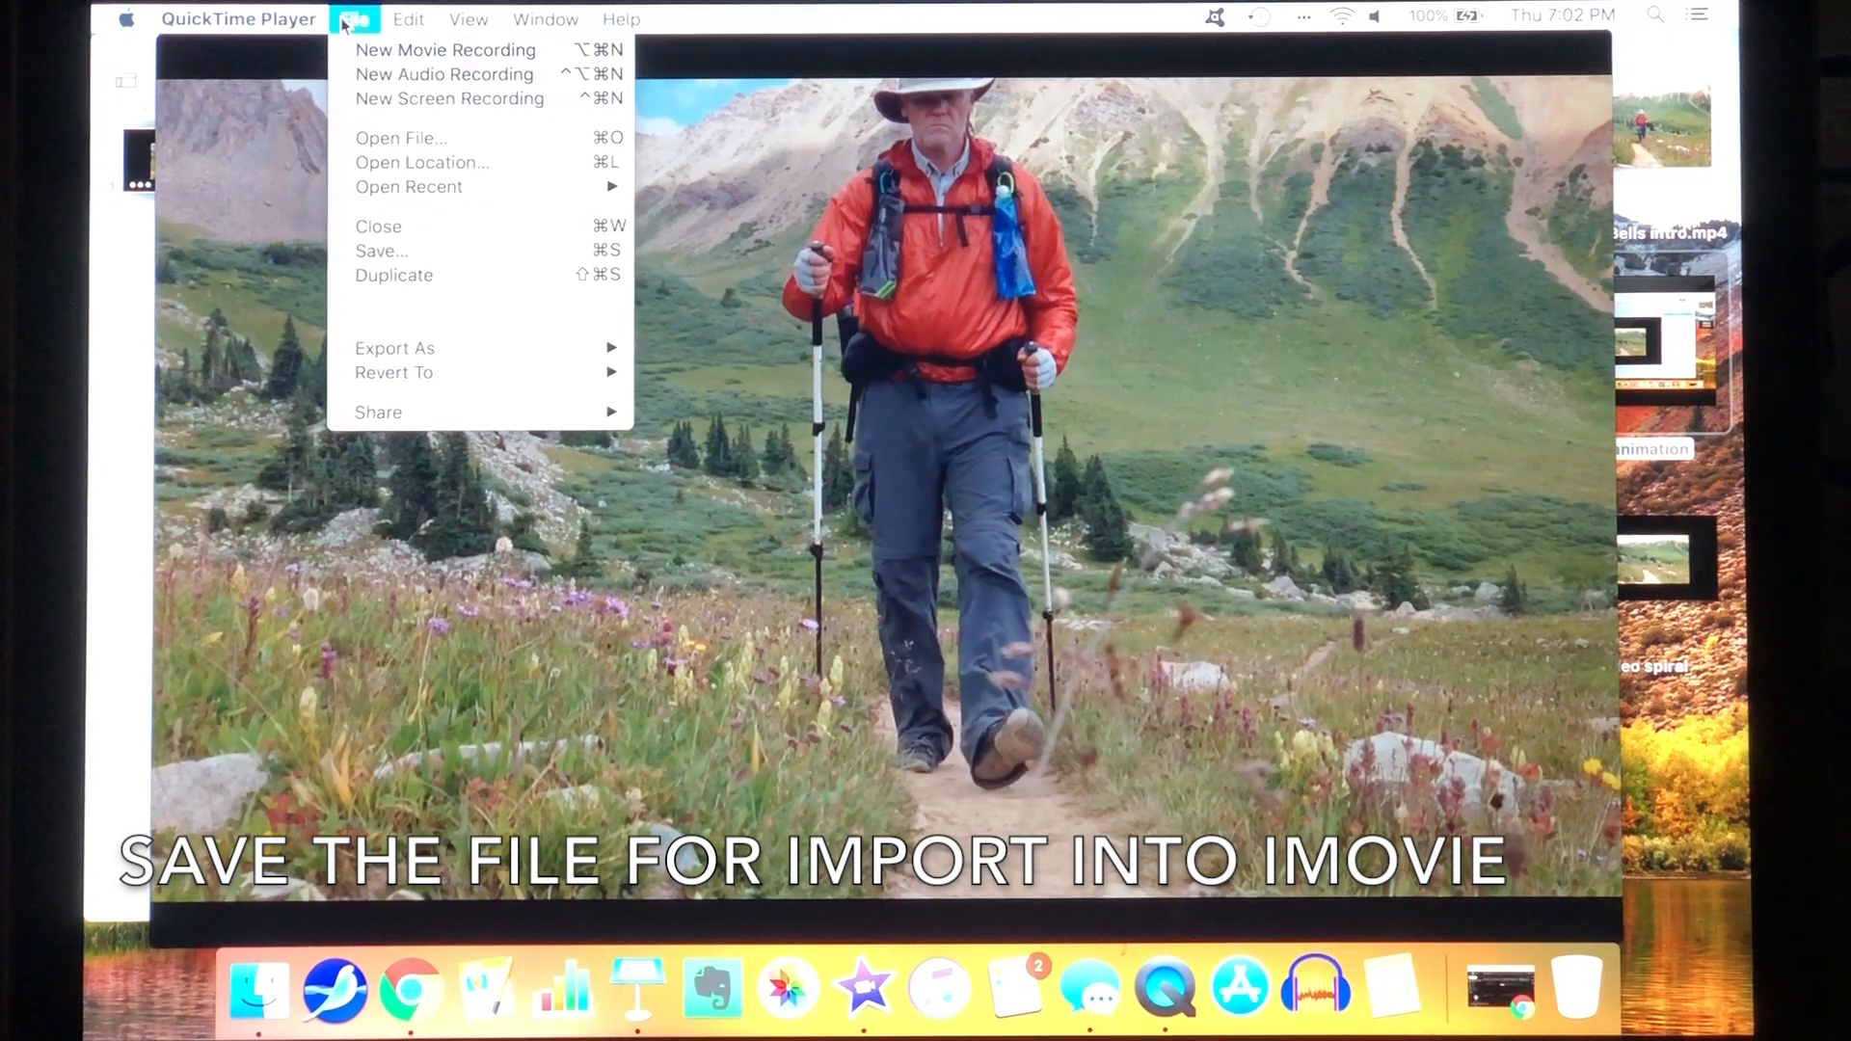
left_click(376, 249)
type("yes")
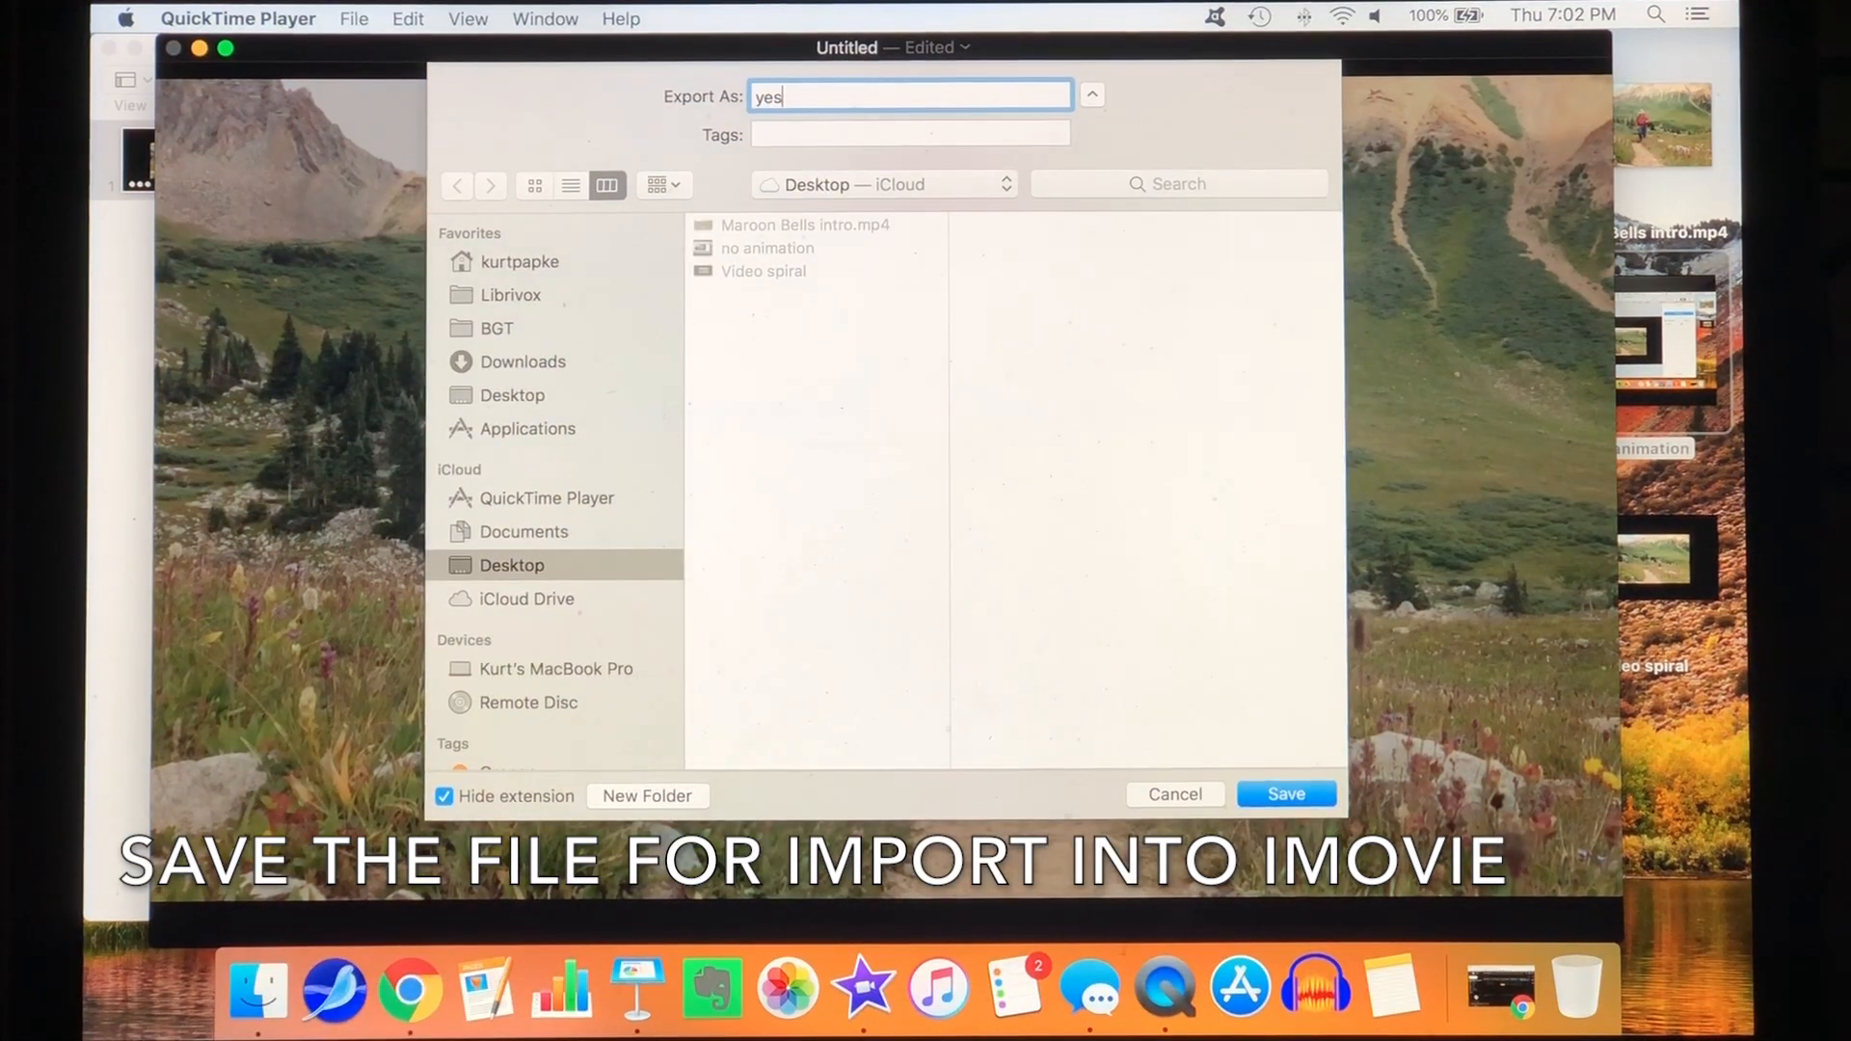
left_click(1285, 793)
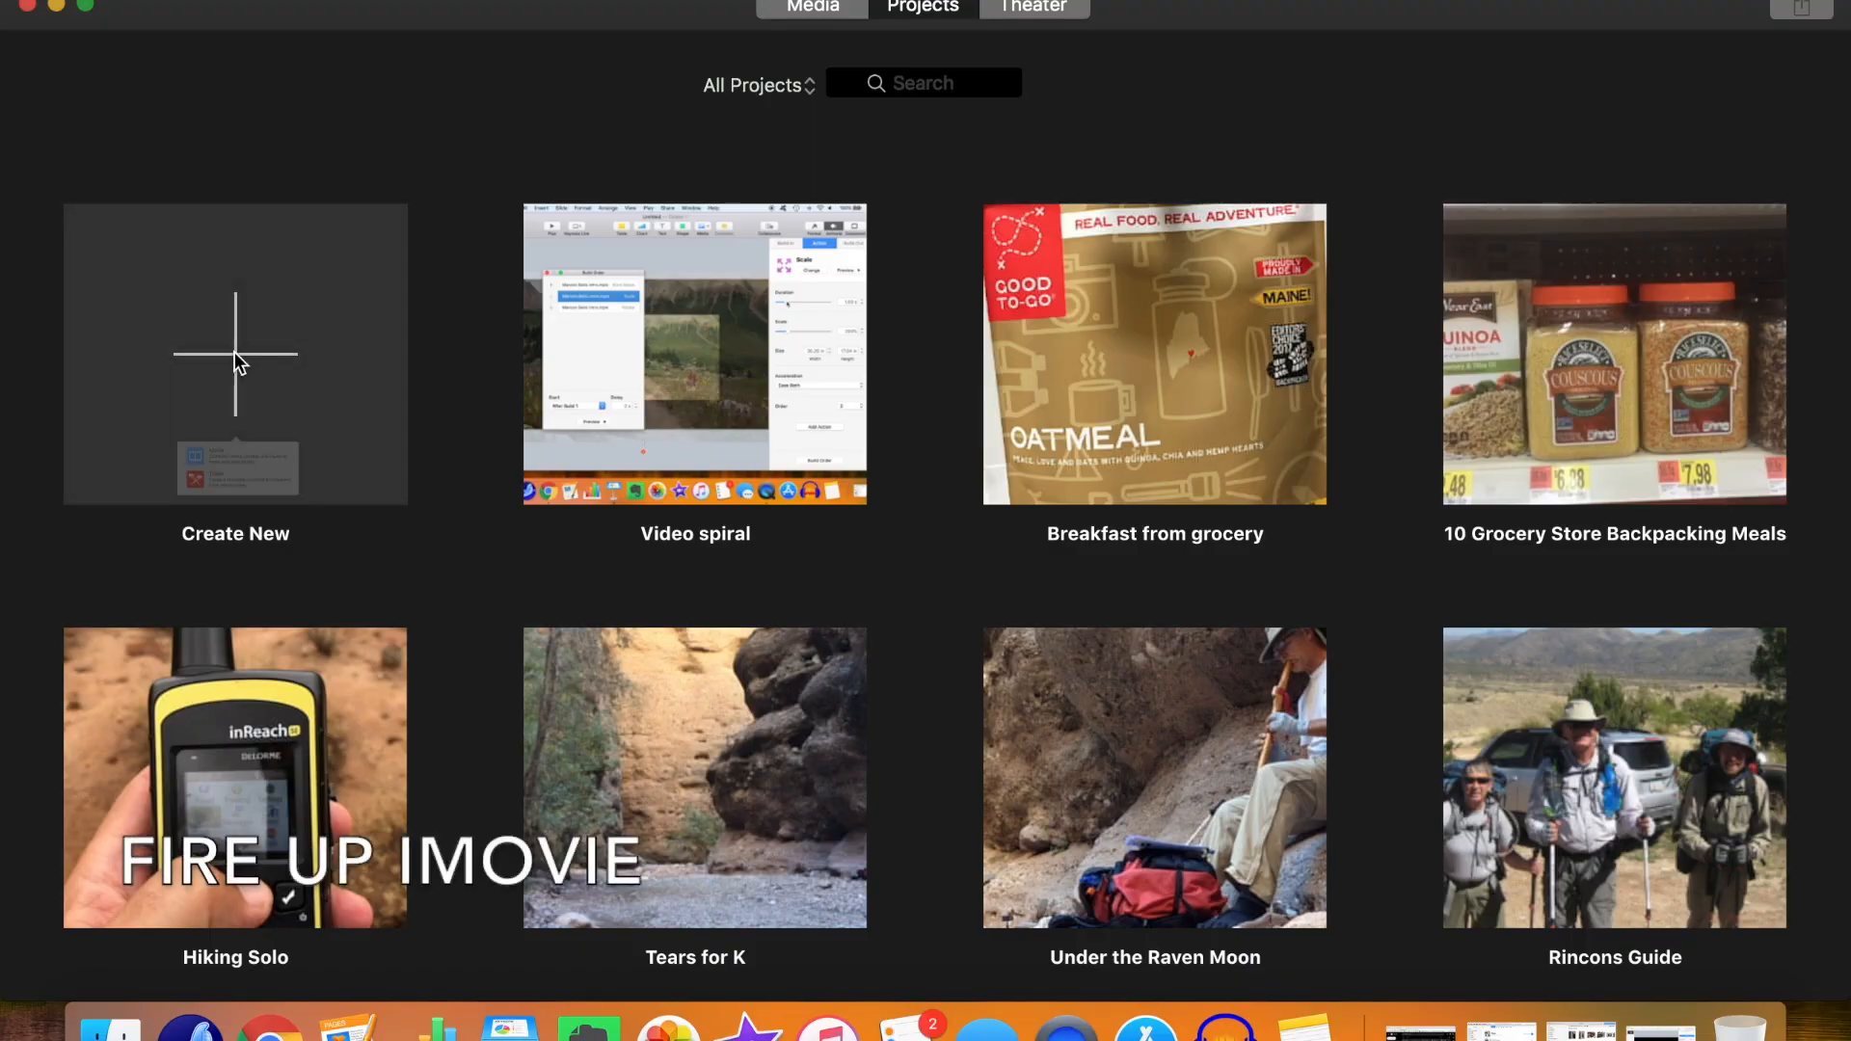
Step: Switch to iMovie and create a new movie project
left_click(233, 351)
left_click(189, 494)
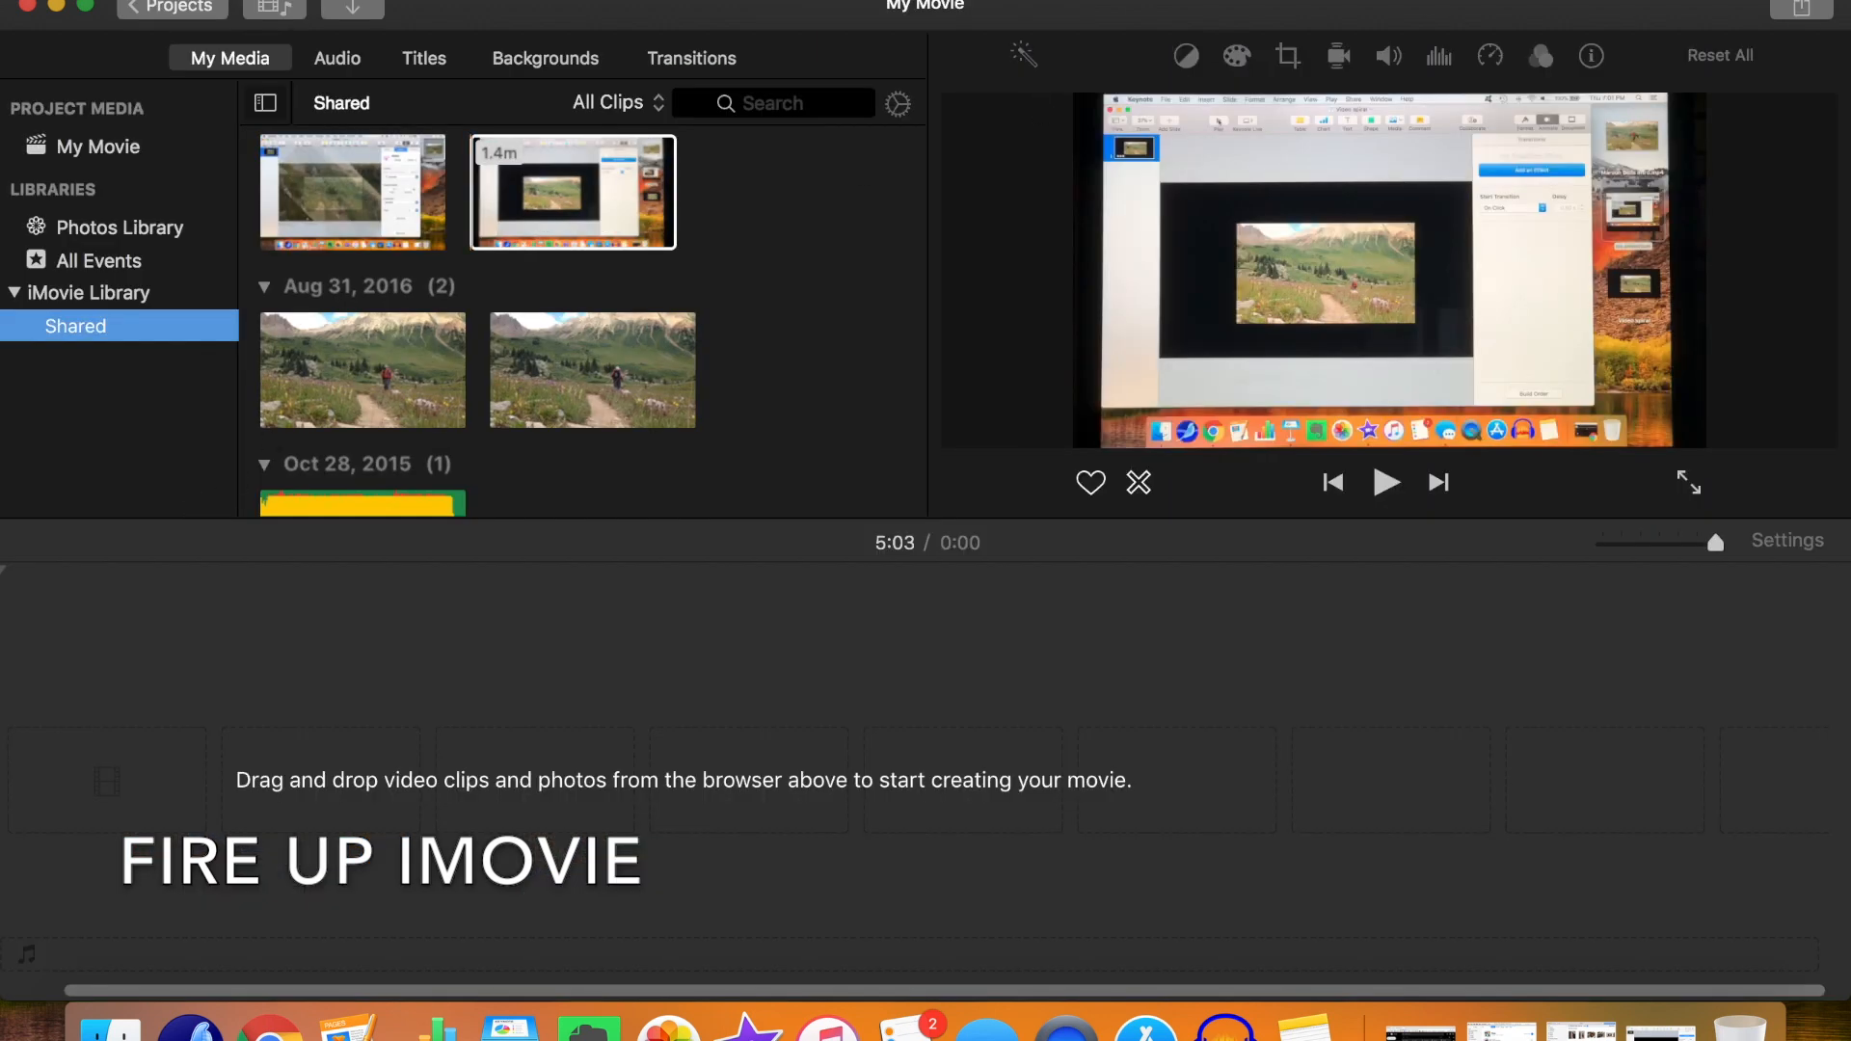
Step: Add the yes recording from the desktop to the start of the empty movie timeline and play it back
left_click_drag(1430, 8, 1198, 8)
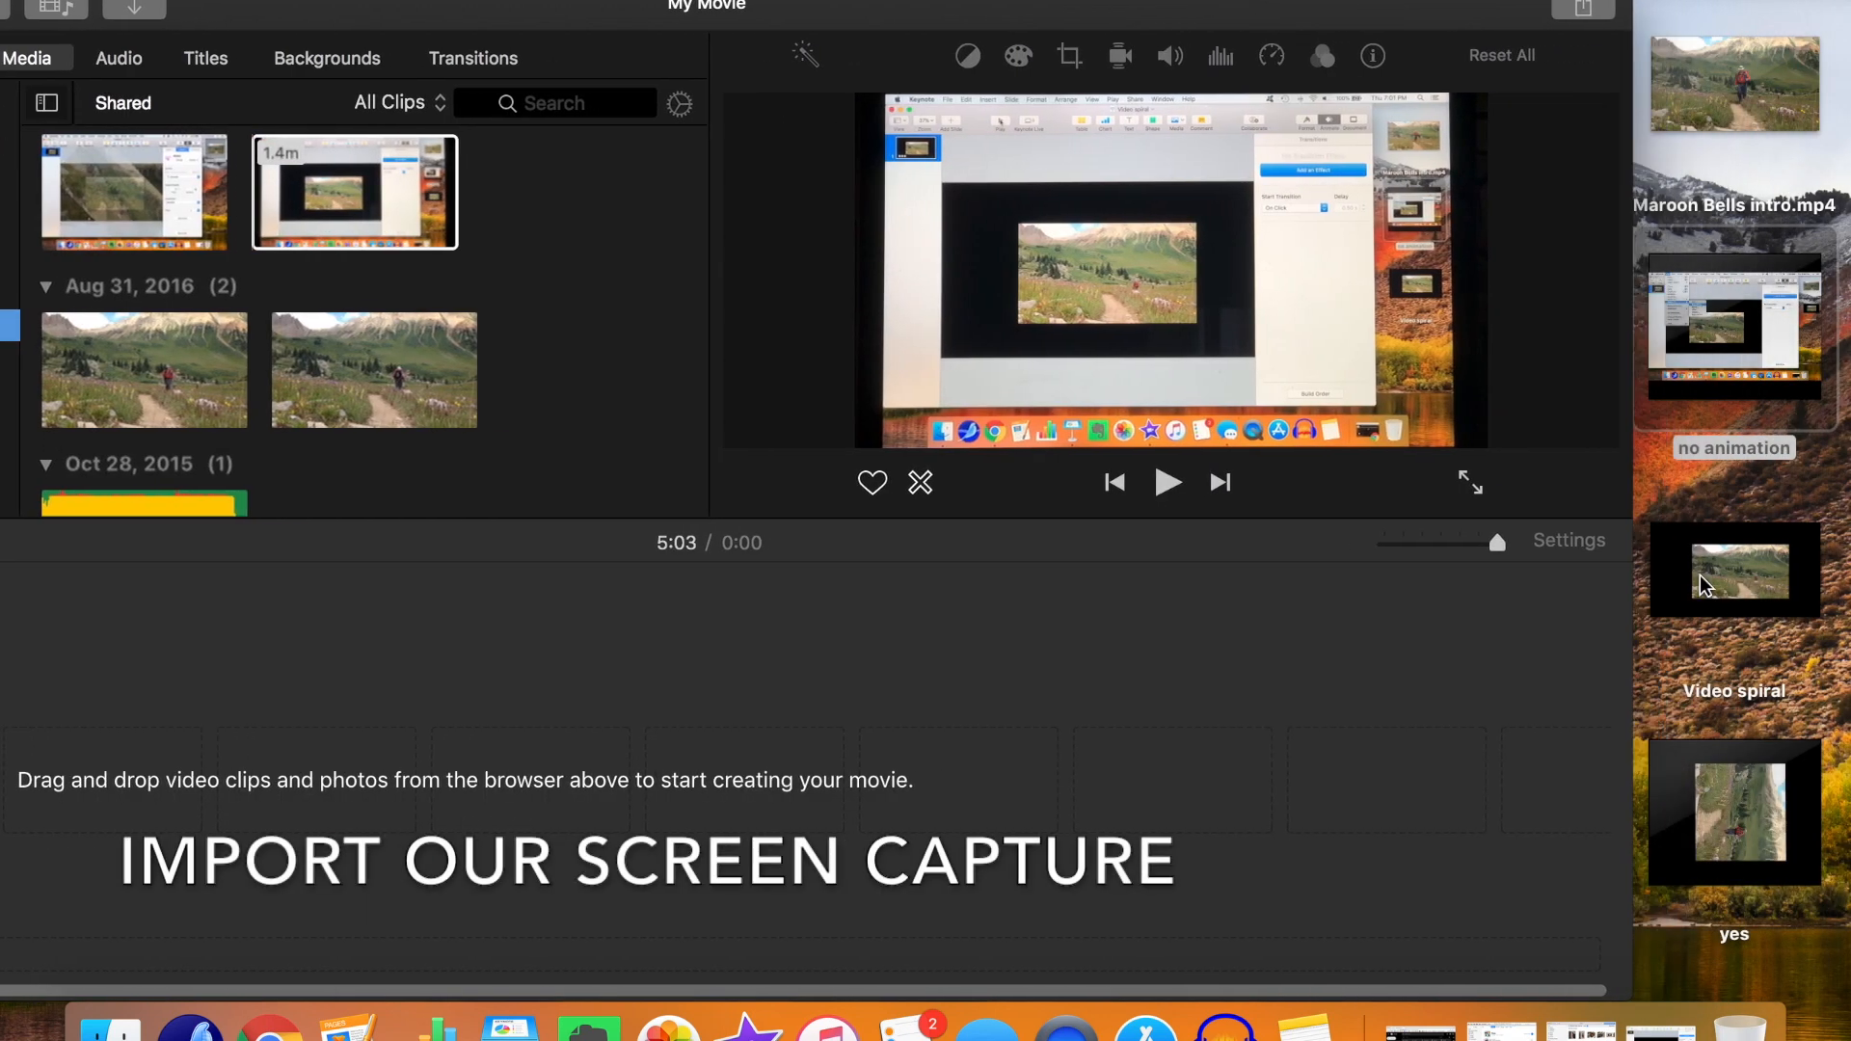
left_click_drag(1782, 807, 321, 759)
left_click_drag(788, 4, 1006, 2)
key("space")
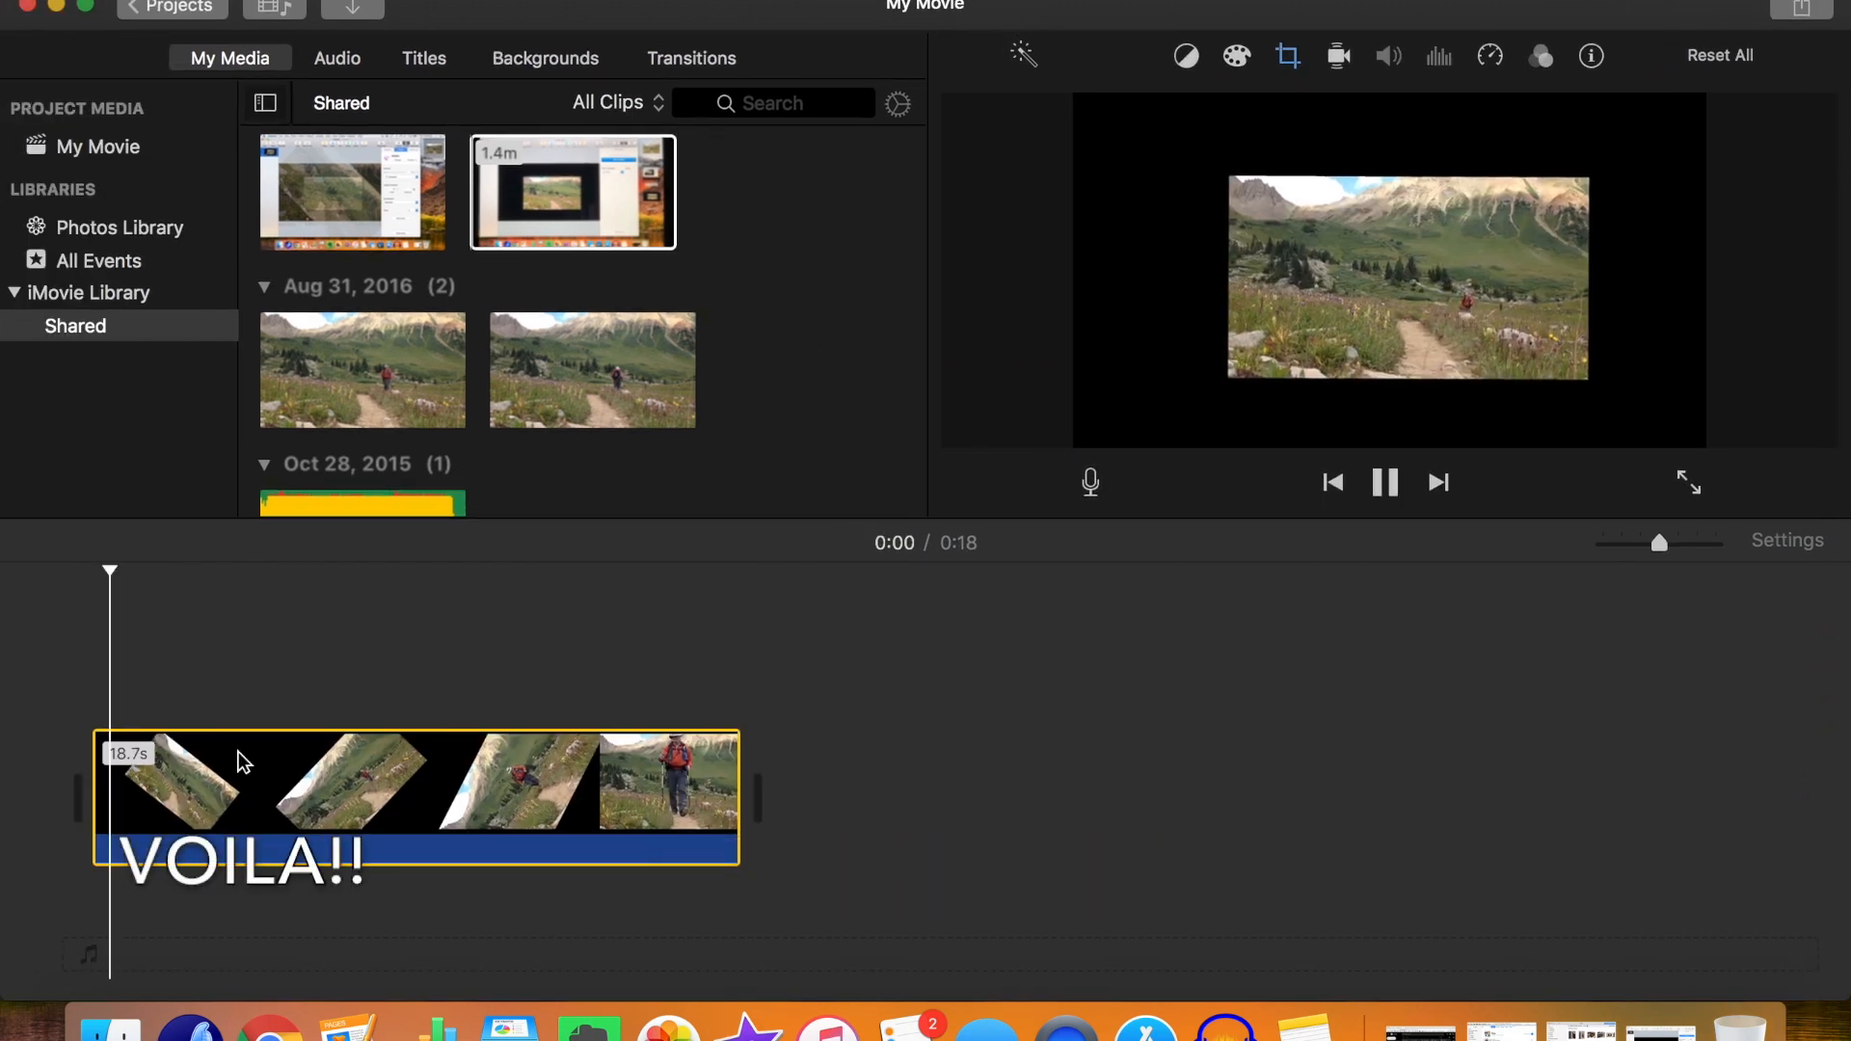